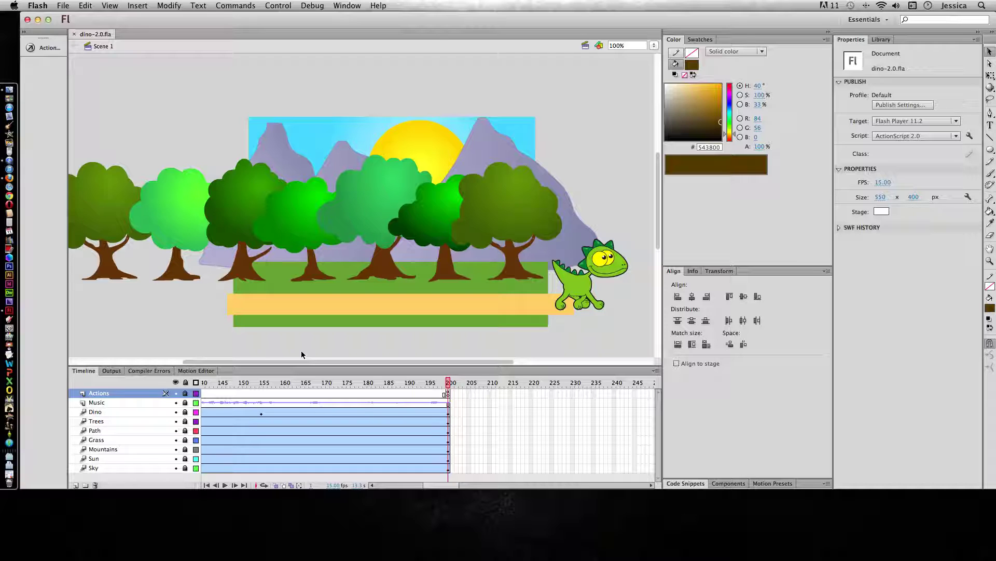
# Run the dino animation as a test movie to preview dino-2.0.swf
pyautogui.press('super+Return')
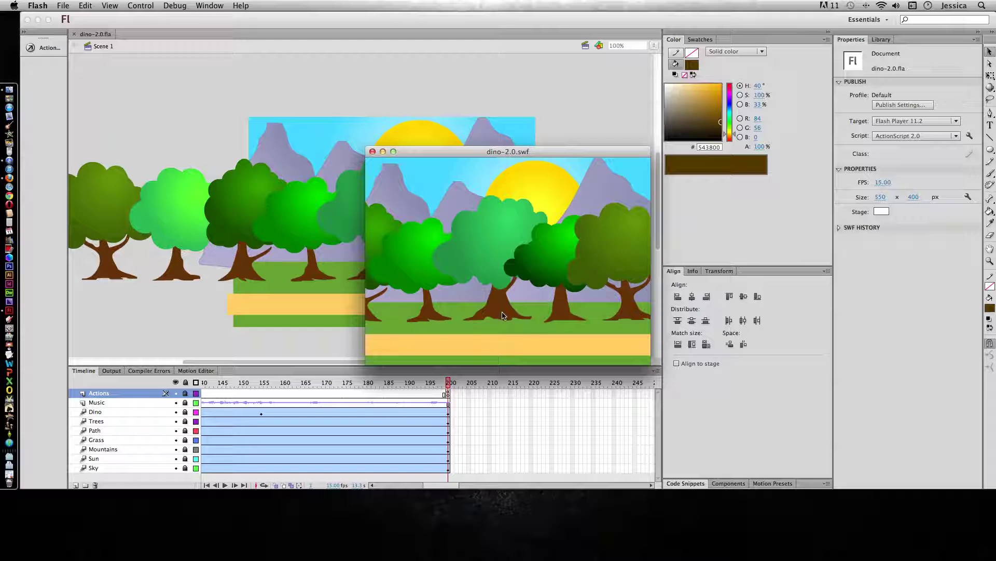
# Close the preview and add a new layer named ReplayBTN above the Music layer
pyautogui.click(372, 151)
pyautogui.click(142, 402)
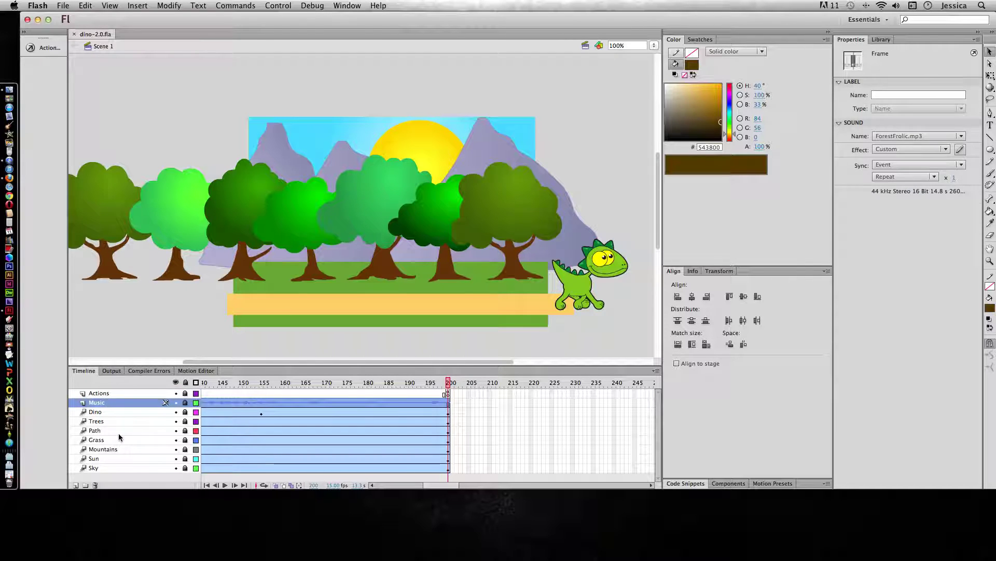
pyautogui.click(78, 486)
pyautogui.doubleClick(100, 403)
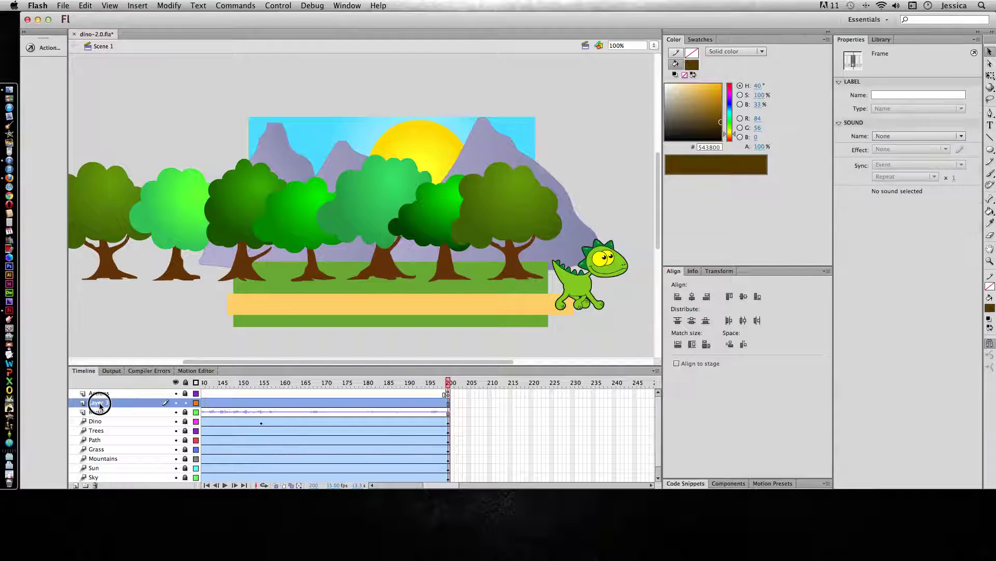
pyautogui.write('ReplayBTN')
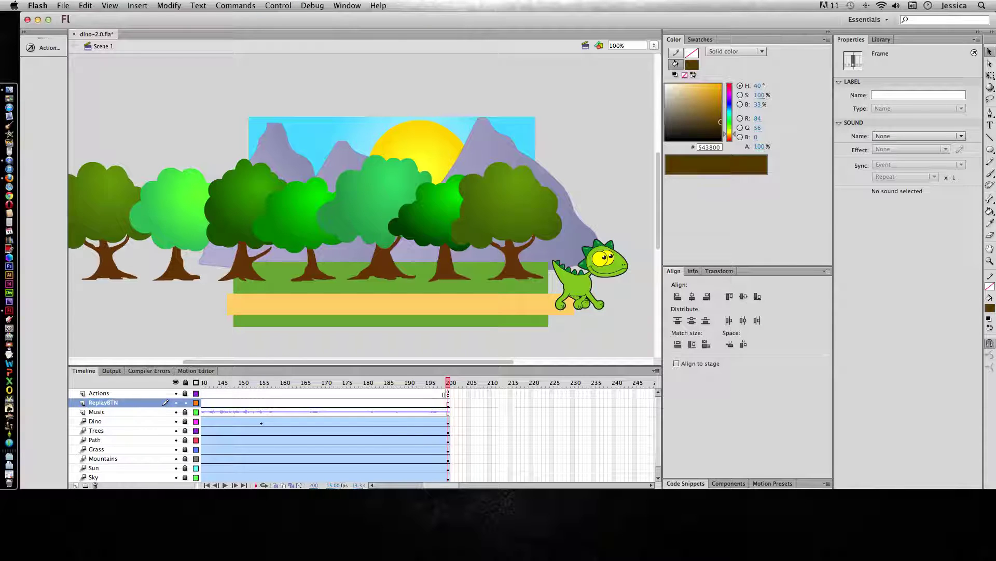
pyautogui.press('Return')
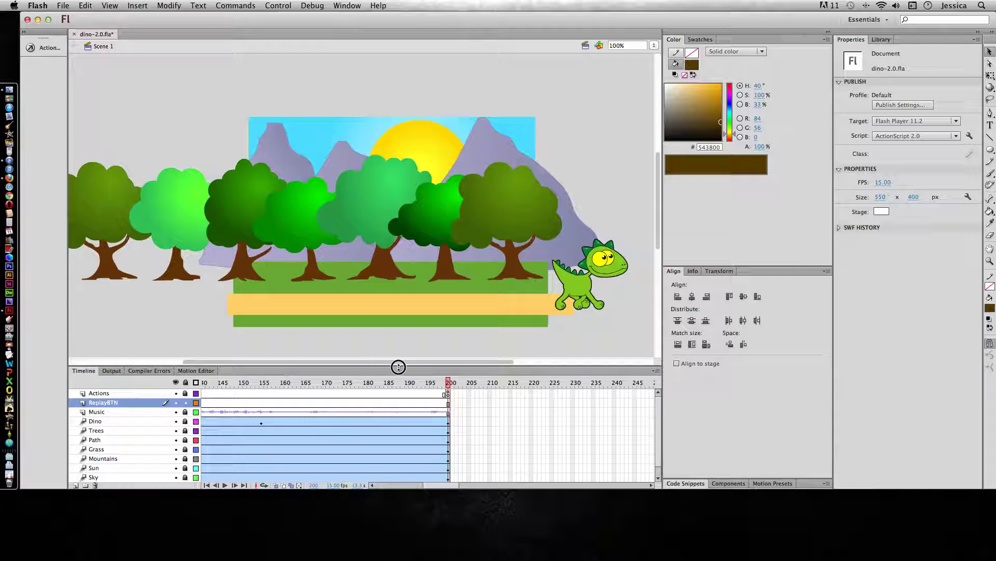
# Enlarge the timeline to show every layer and select frame 1 of ReplayBTN
pyautogui.moveTo(398, 365); pyautogui.dragTo(398, 344)
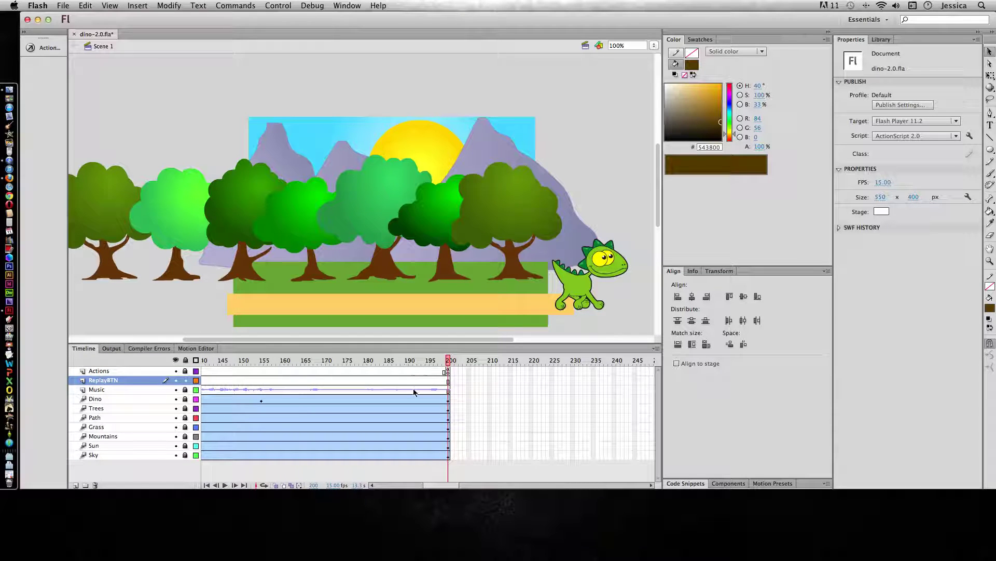
pyautogui.moveTo(447, 367); pyautogui.dragTo(123, 365)
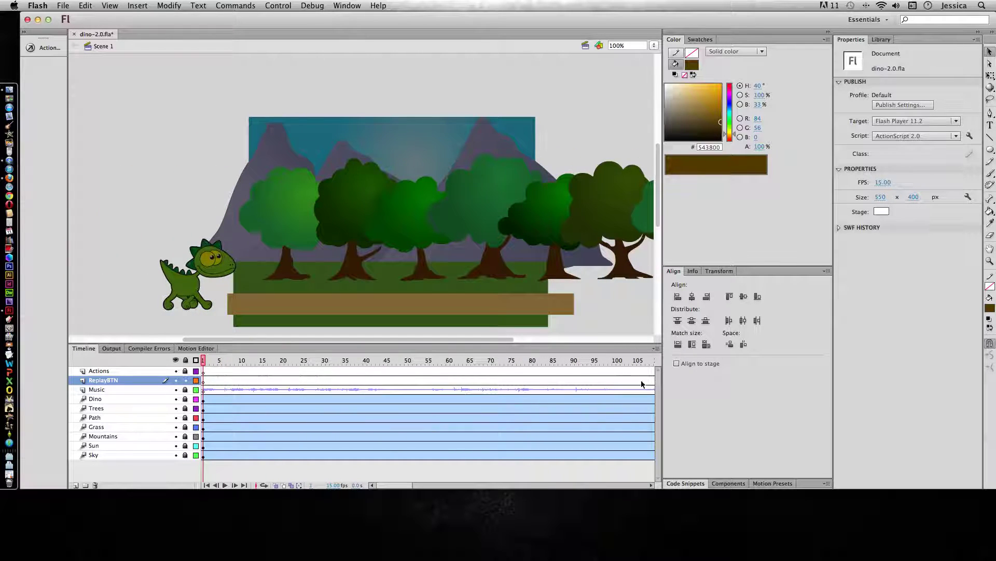
pyautogui.click(204, 382)
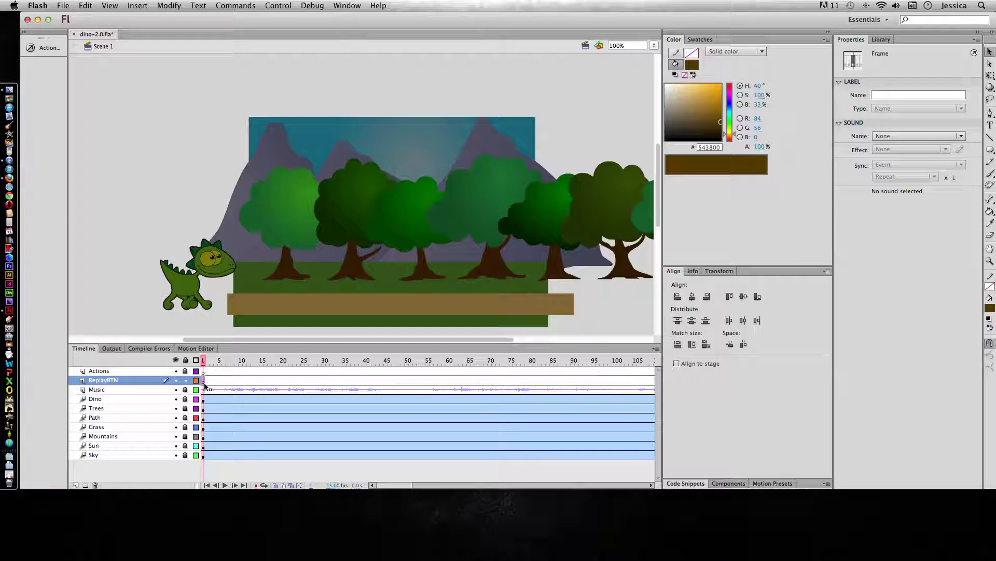
# Insert a blank keyframe on ReplayBTN at frame 200, the animation's last frame
pyautogui.click(204, 366)
pyautogui.moveTo(204, 366); pyautogui.dragTo(515, 379)
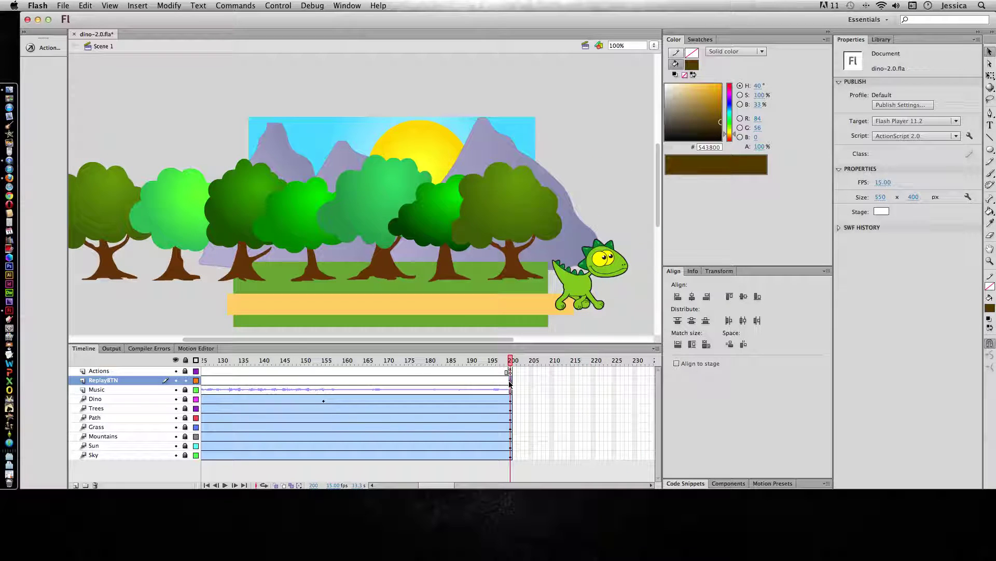
pyautogui.click(511, 382)
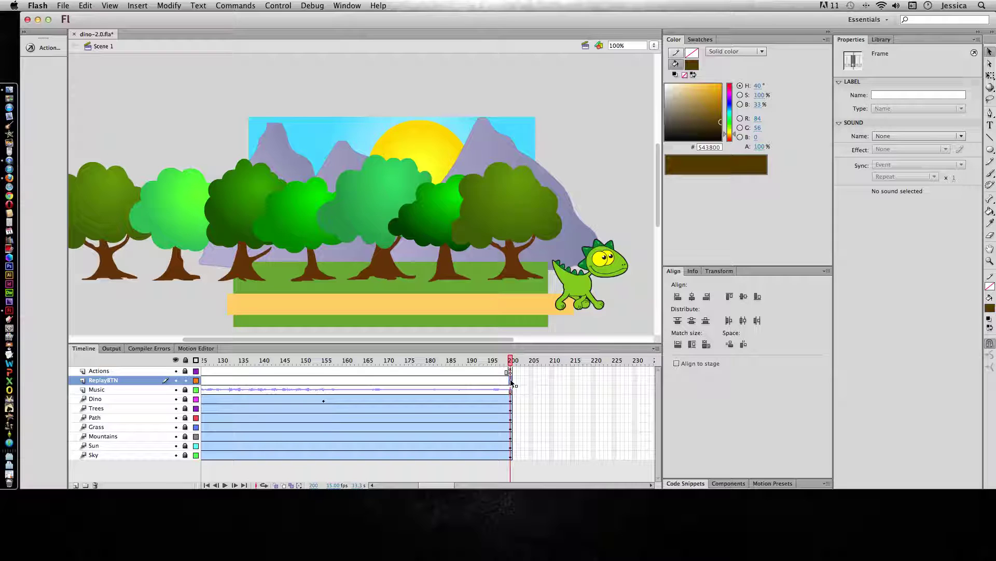
pyautogui.click(138, 7)
pyautogui.moveTo(172, 70)
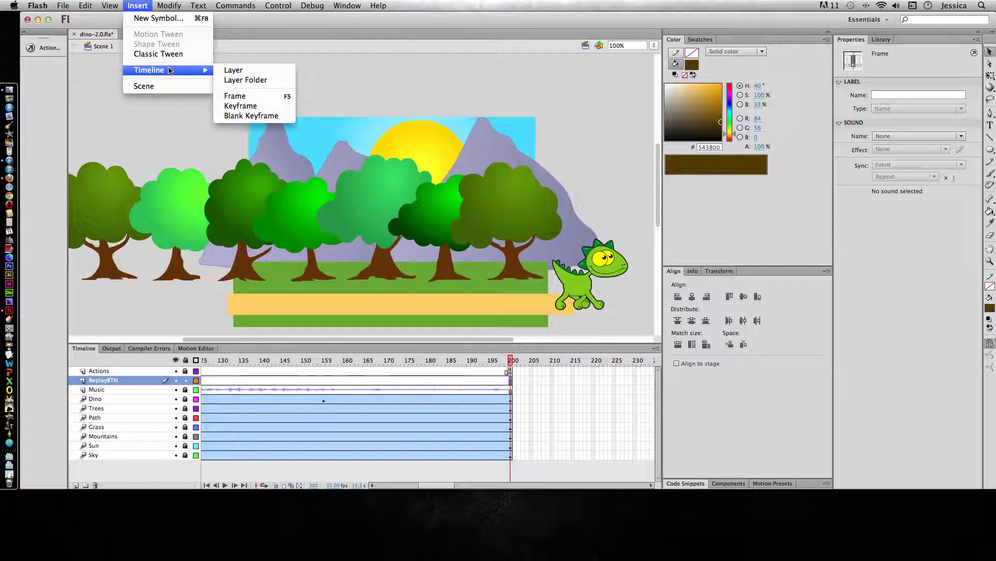
pyautogui.click(241, 115)
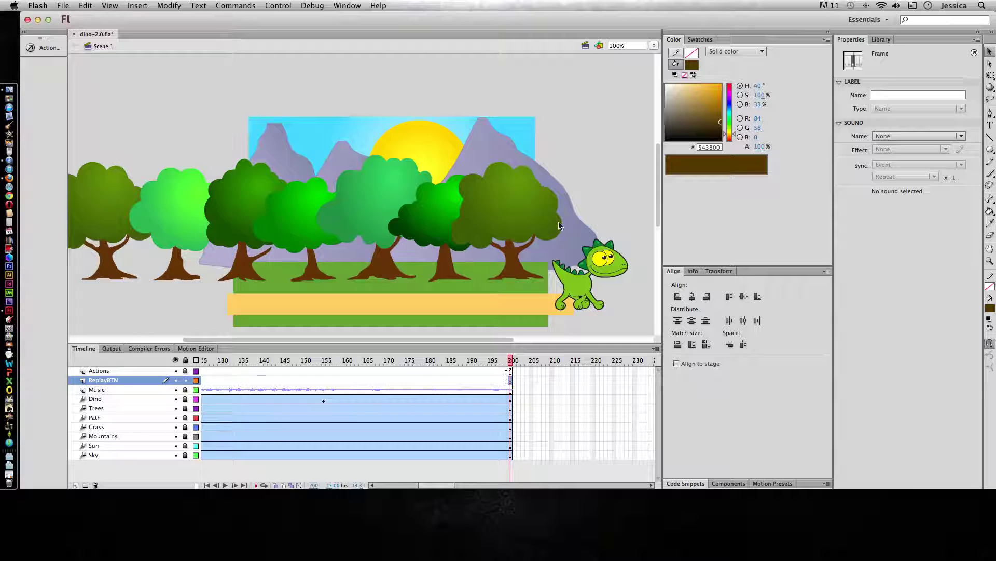
pyautogui.click(510, 362)
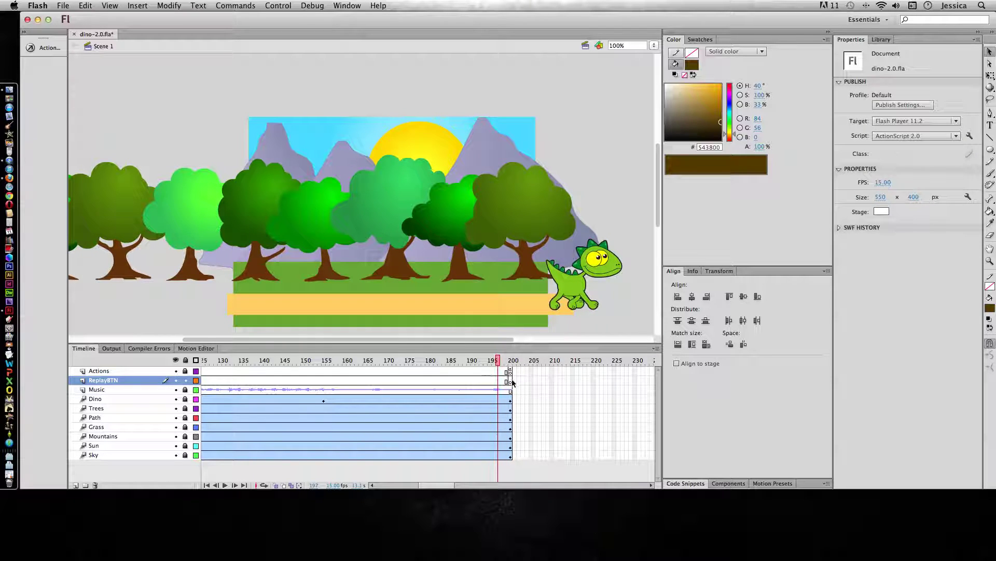
pyautogui.click(510, 381)
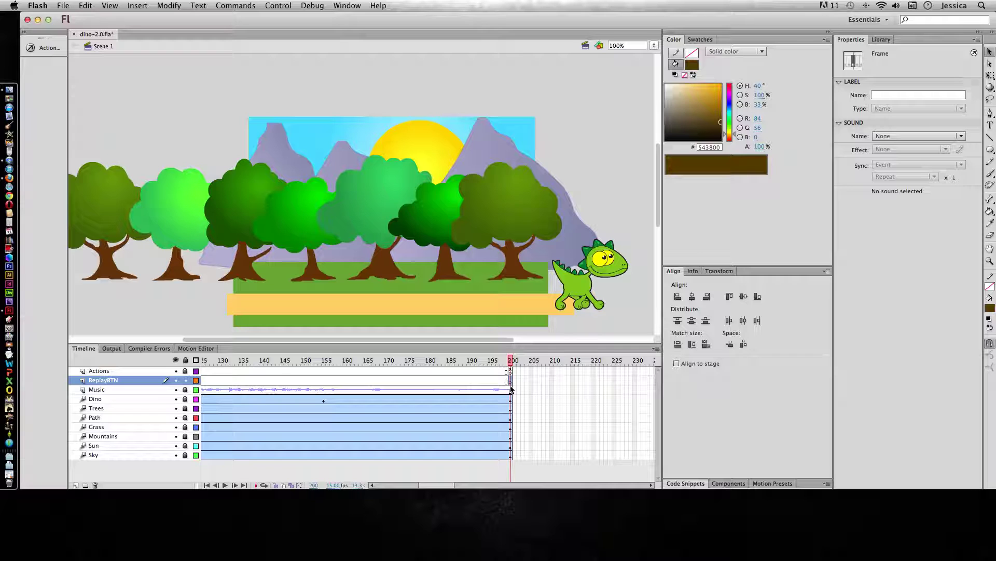
# Open the Buttons common library, then move and enlarge its panel
pyautogui.click(286, 6)
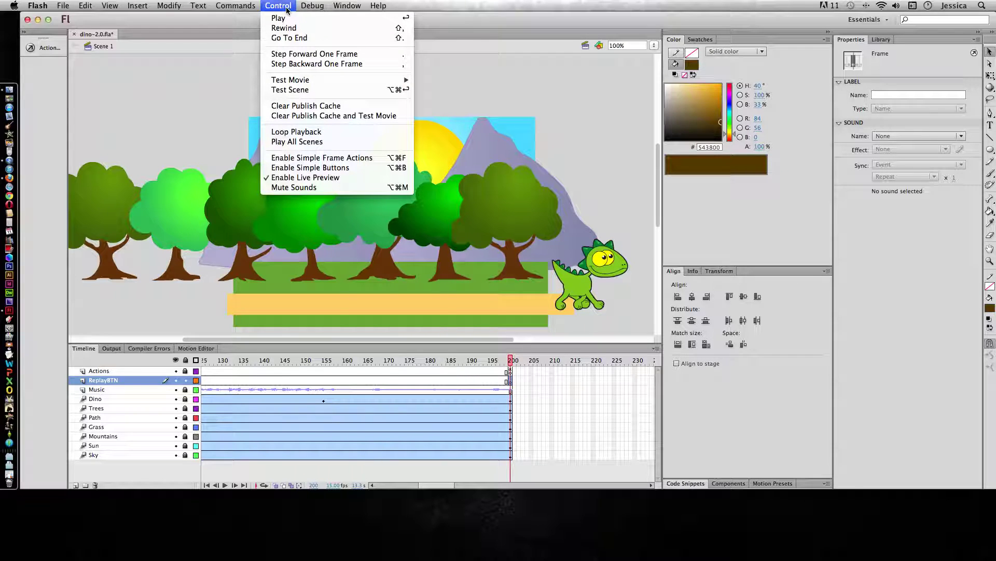
pyautogui.moveTo(340, 9)
pyautogui.moveTo(373, 95)
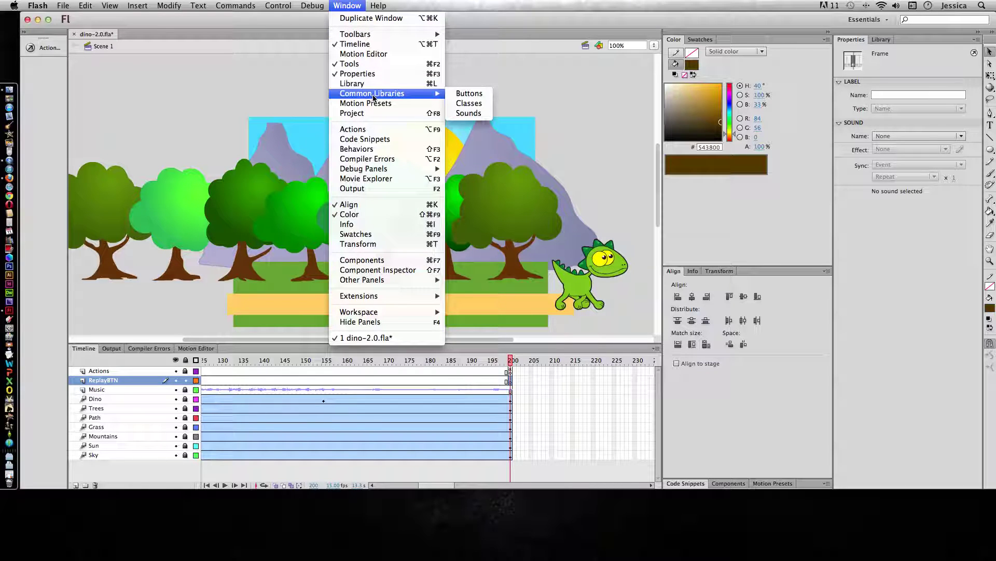
pyautogui.click(470, 93)
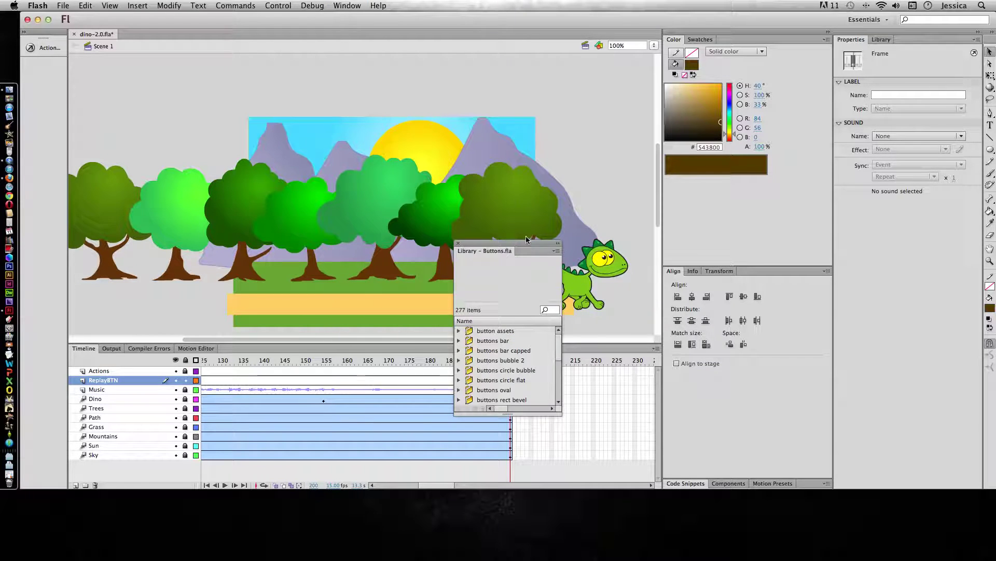
pyautogui.moveTo(526, 239); pyautogui.dragTo(484, 54)
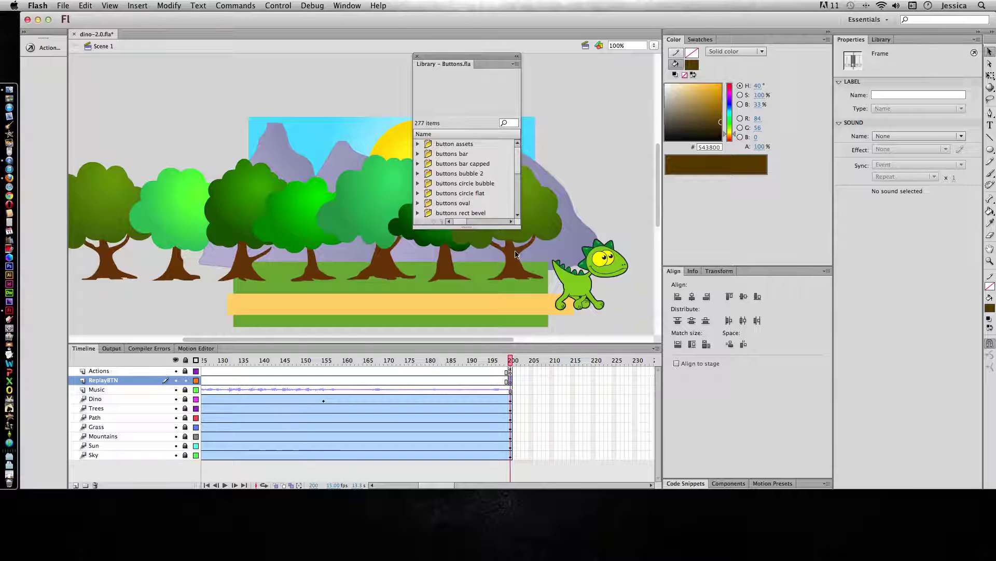
pyautogui.moveTo(519, 227); pyautogui.dragTo(589, 497)
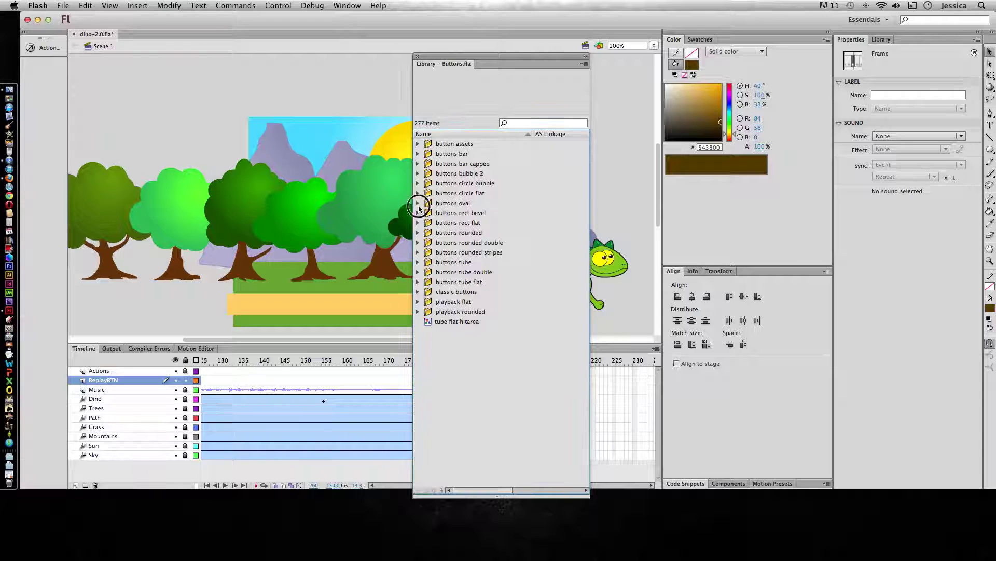
# Preview buttons in the oval, rect bevel and rect flat folders
pyautogui.click(418, 203)
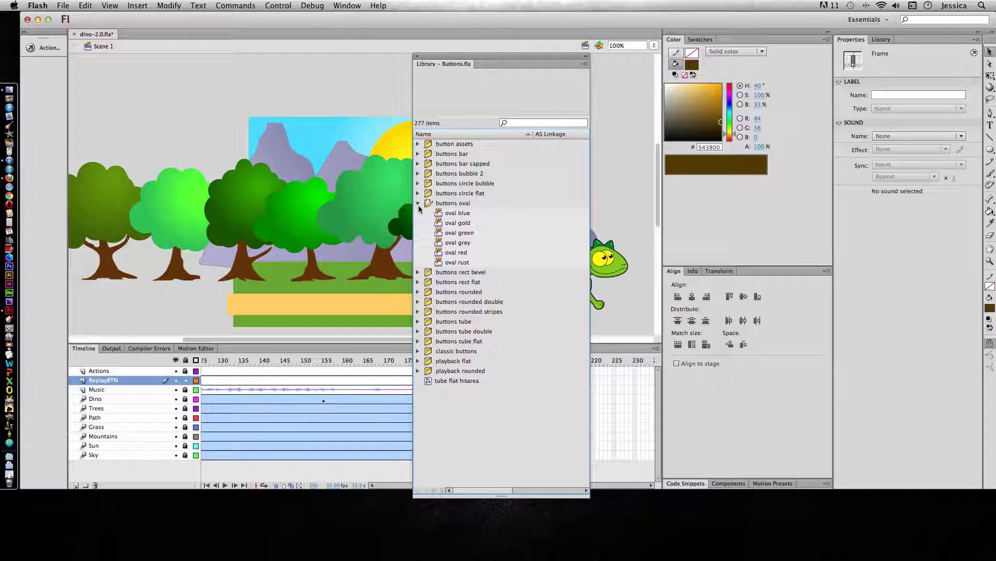
pyautogui.click(453, 214)
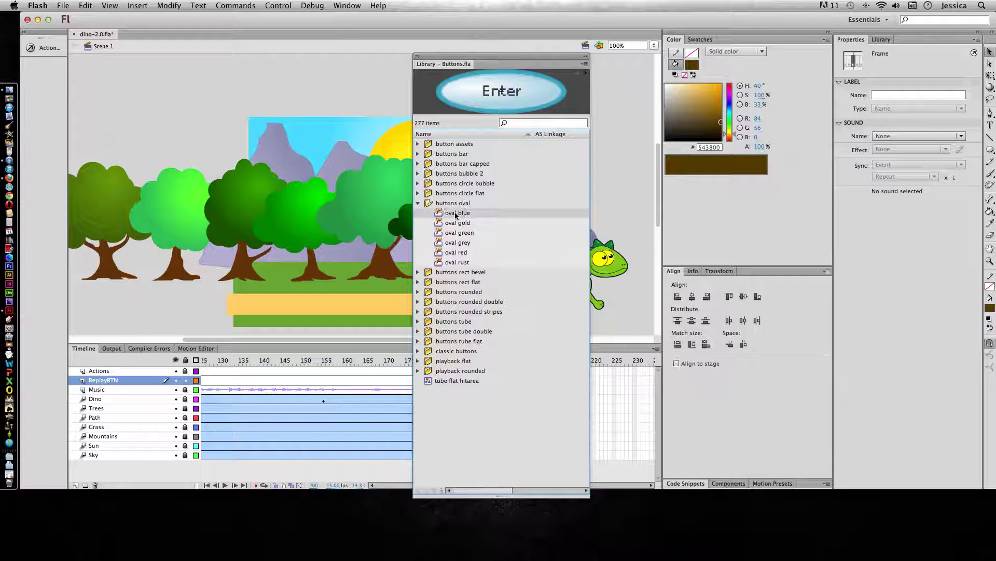
pyautogui.click(458, 224)
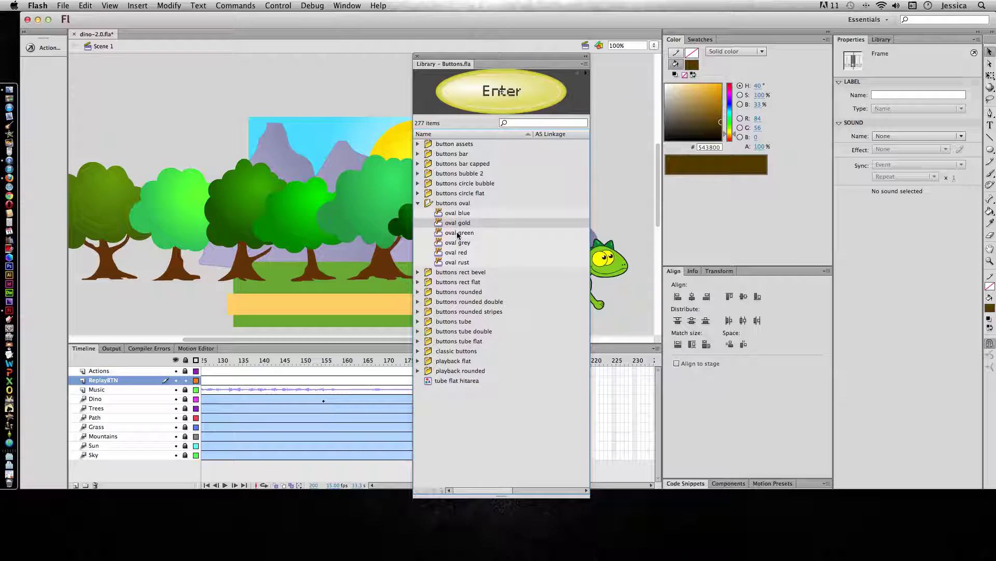
pyautogui.click(418, 272)
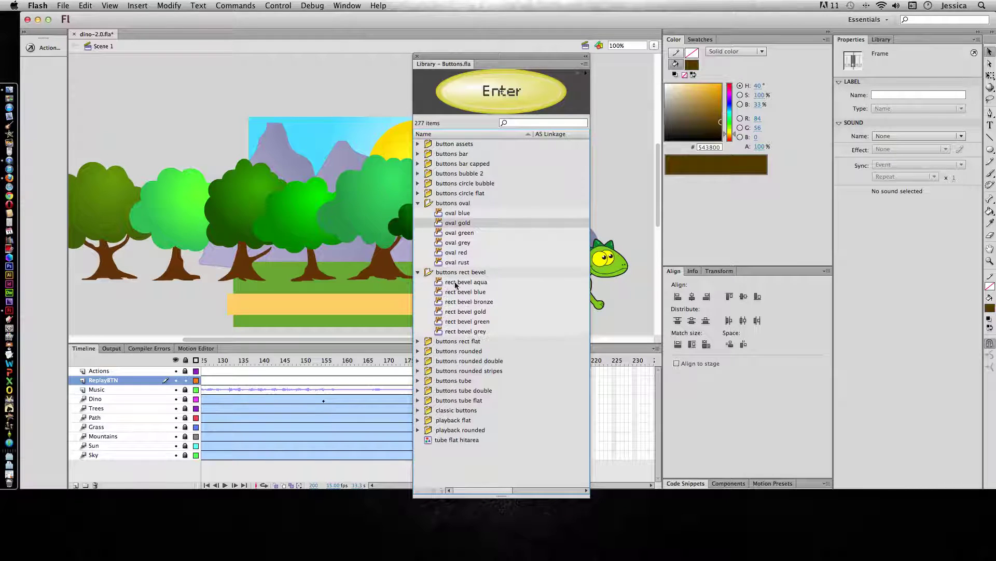
pyautogui.click(455, 283)
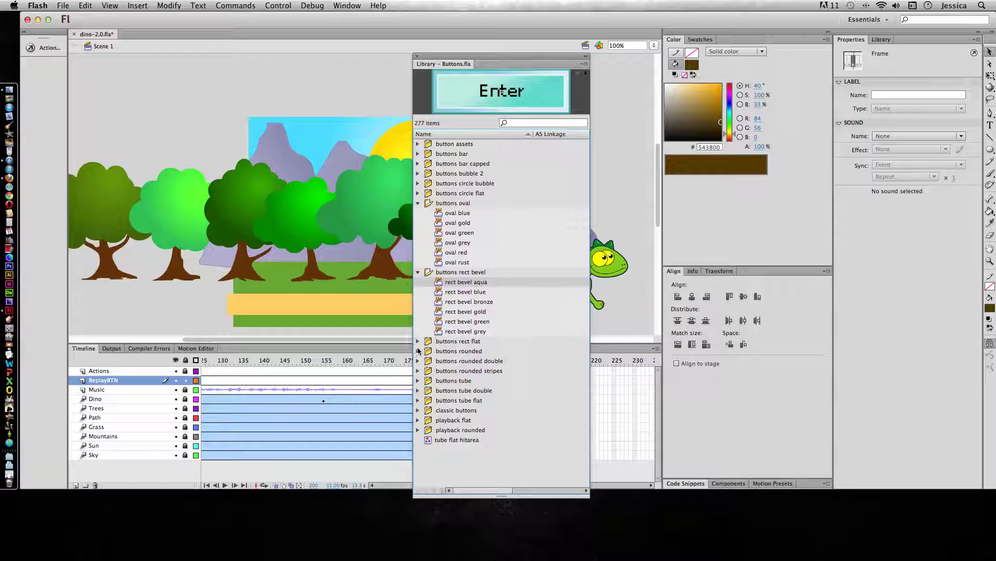
pyautogui.click(418, 342)
pyautogui.click(456, 352)
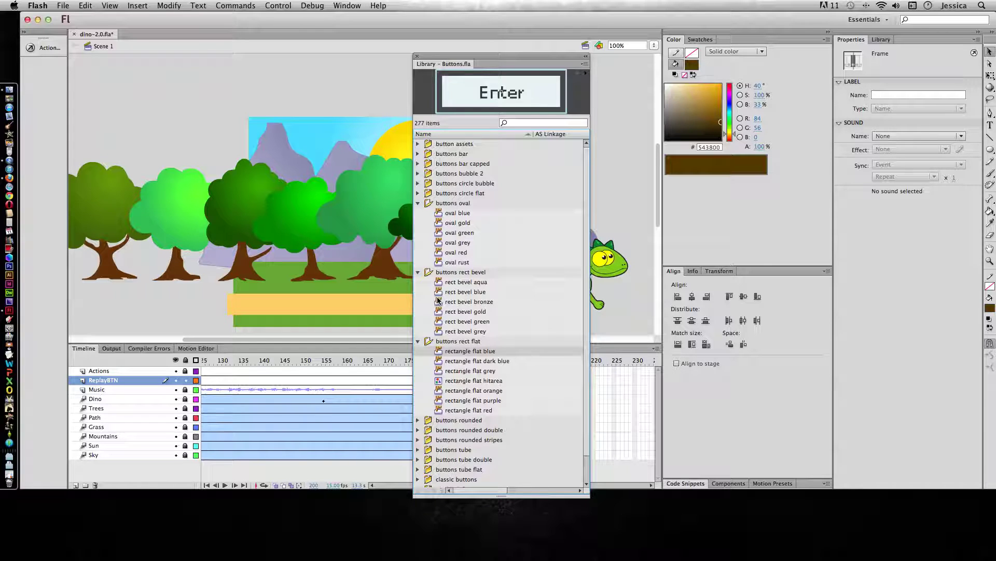
# Collapse the three button folders and close the Buttons library
pyautogui.click(418, 203)
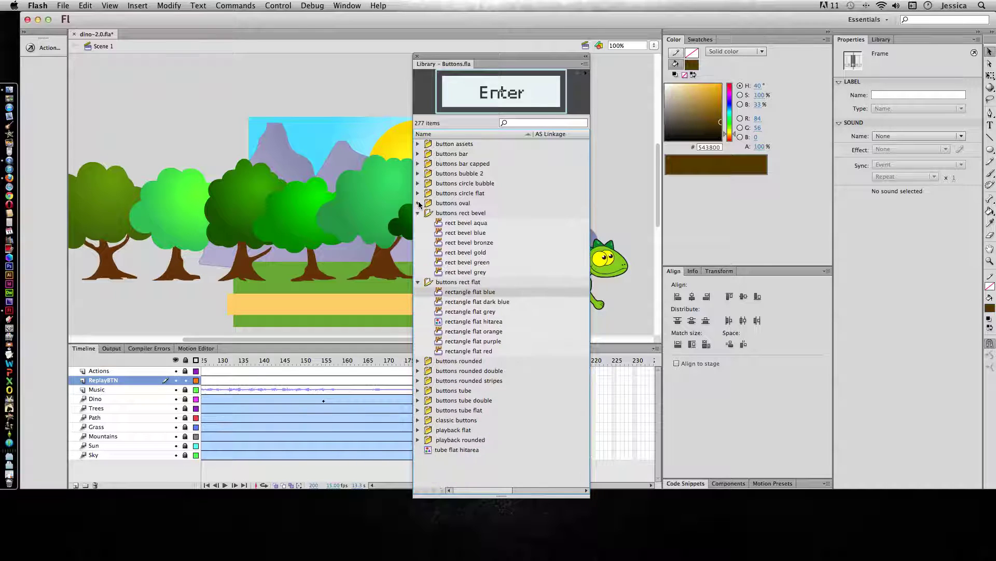
pyautogui.click(418, 213)
pyautogui.click(418, 222)
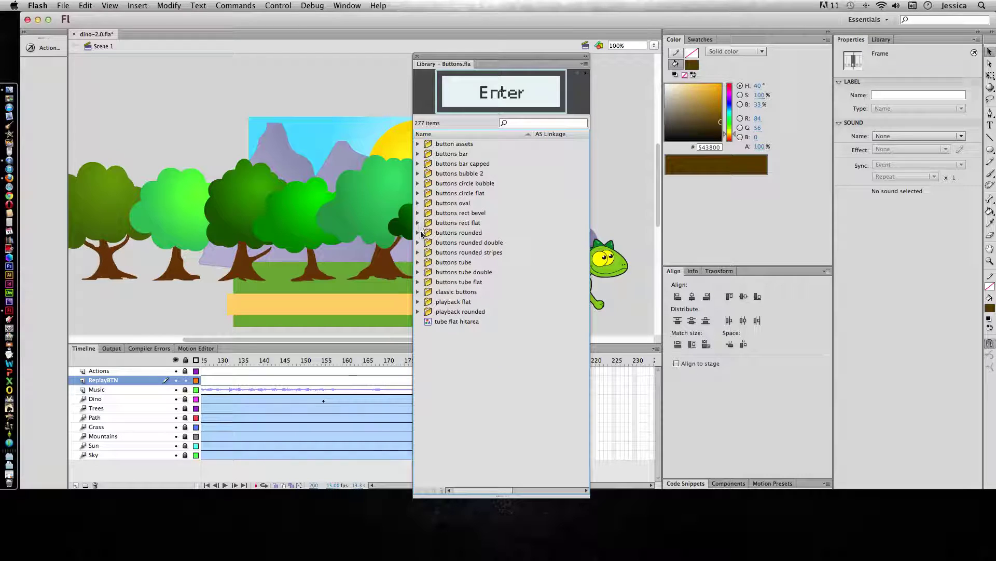
pyautogui.click(417, 56)
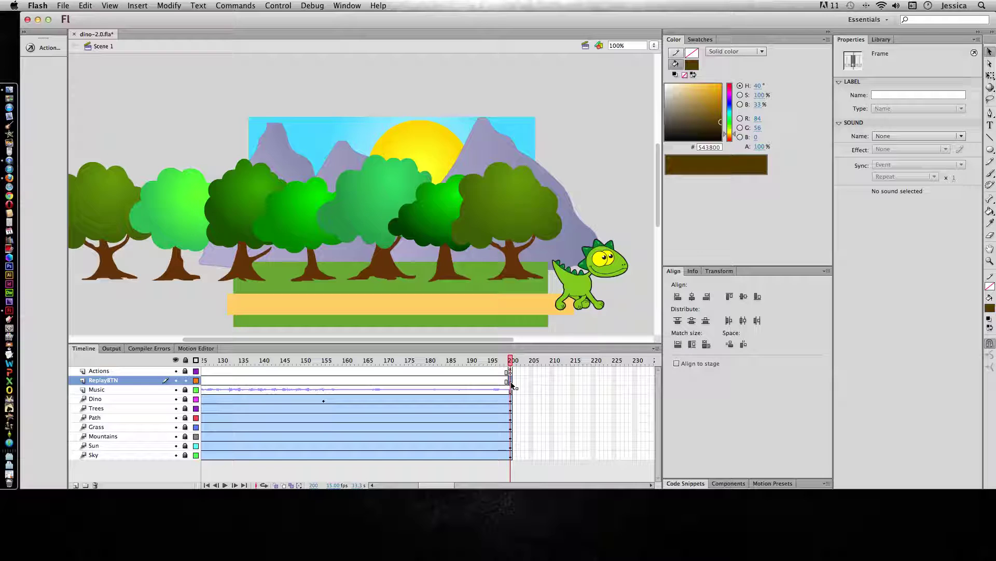
# Set the Rectangle tool to a 15 corner radius with #FF3399 pink fill
pyautogui.moveTo(989, 149); pyautogui.dragTo(910, 152)
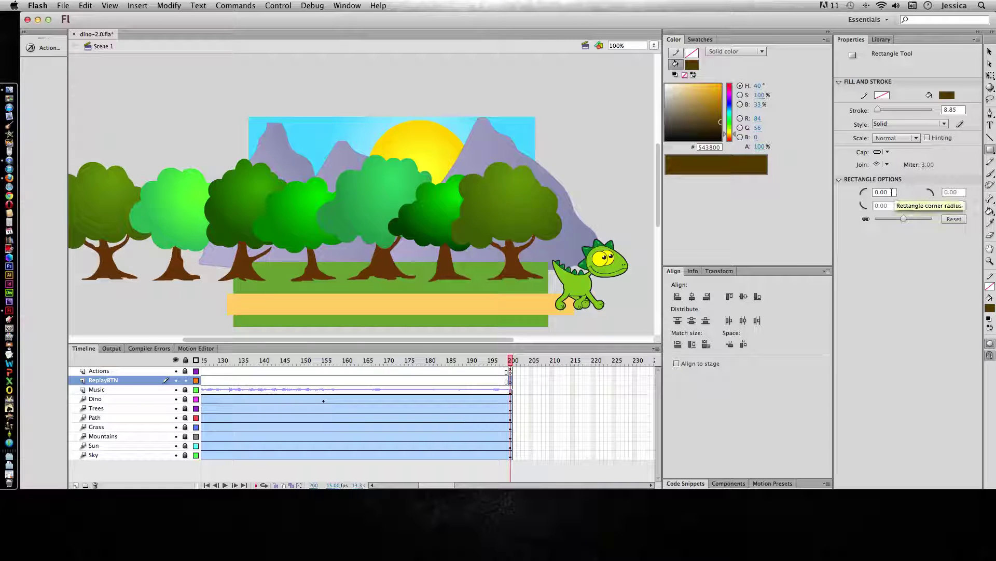
pyautogui.moveTo(892, 192); pyautogui.dragTo(865, 193)
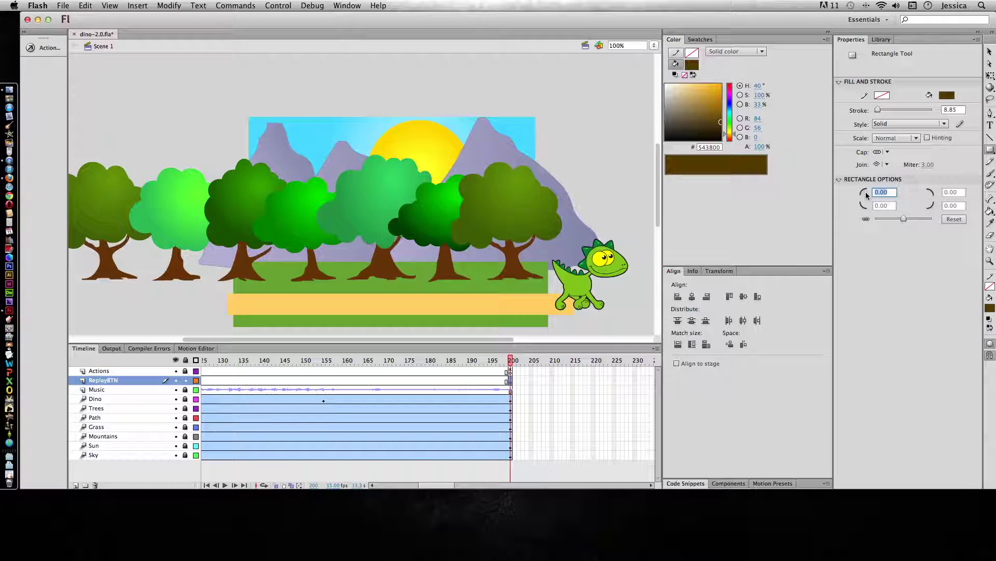
pyautogui.write('15')
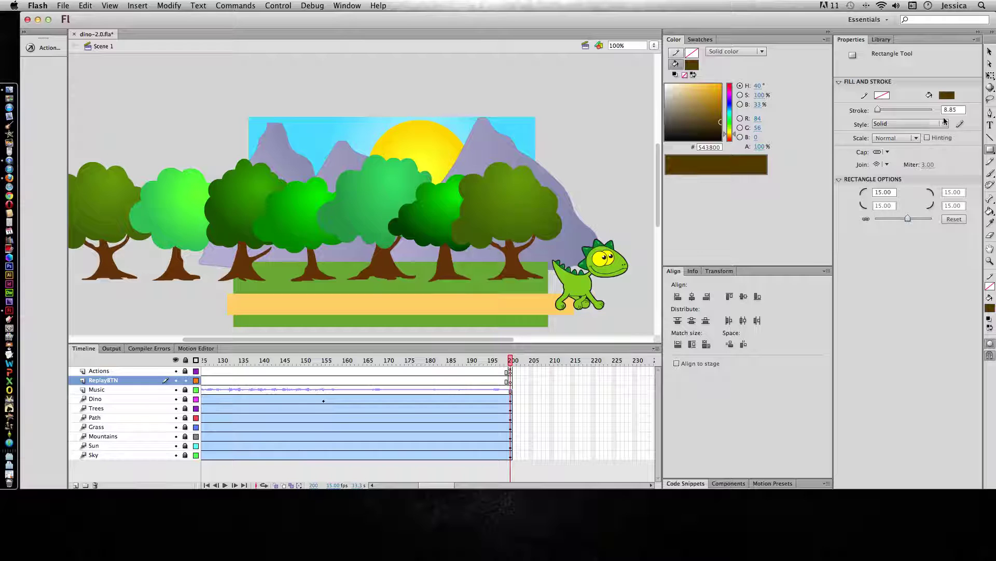
pyautogui.click(947, 95)
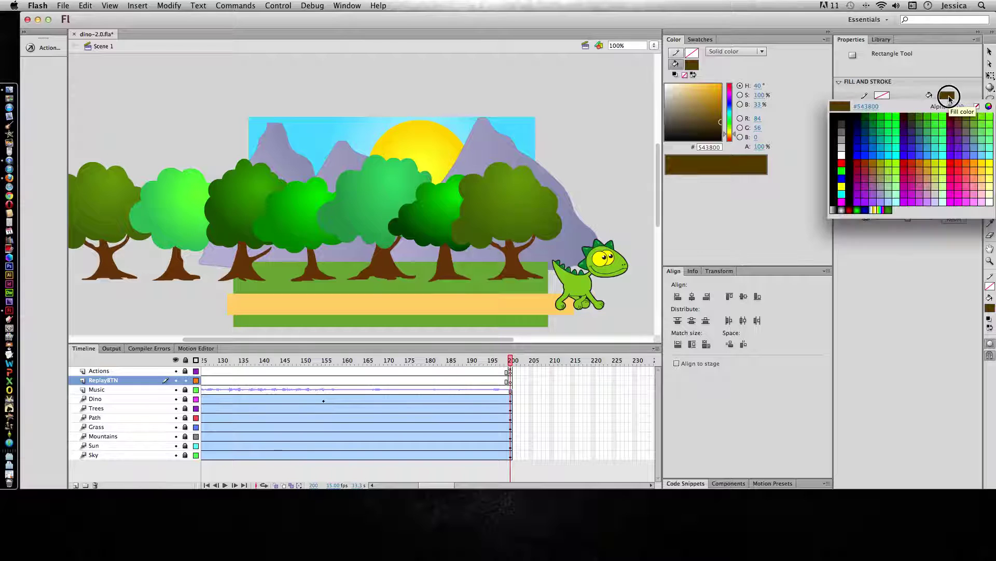
pyautogui.click(961, 189)
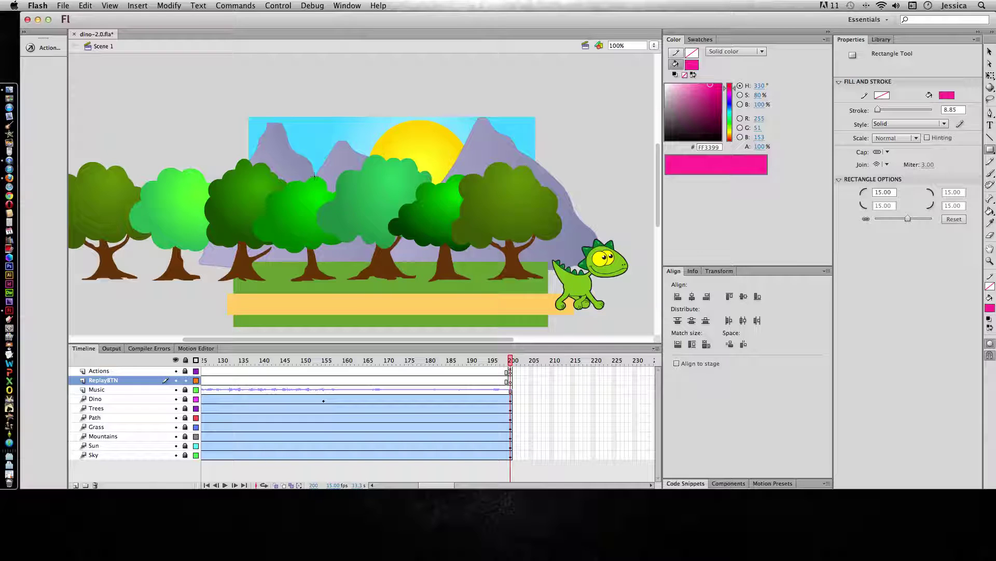
# Draw a pink rounded rectangle, about 317 × 187 px, over the scene centre and nudge it left
pyautogui.moveTo(310, 173)
pyautogui.mouseDown()
pyautogui.moveTo(367, 216)
pyautogui.moveTo(473, 268)
pyautogui.mouseUp()
pyautogui.click(990, 51)
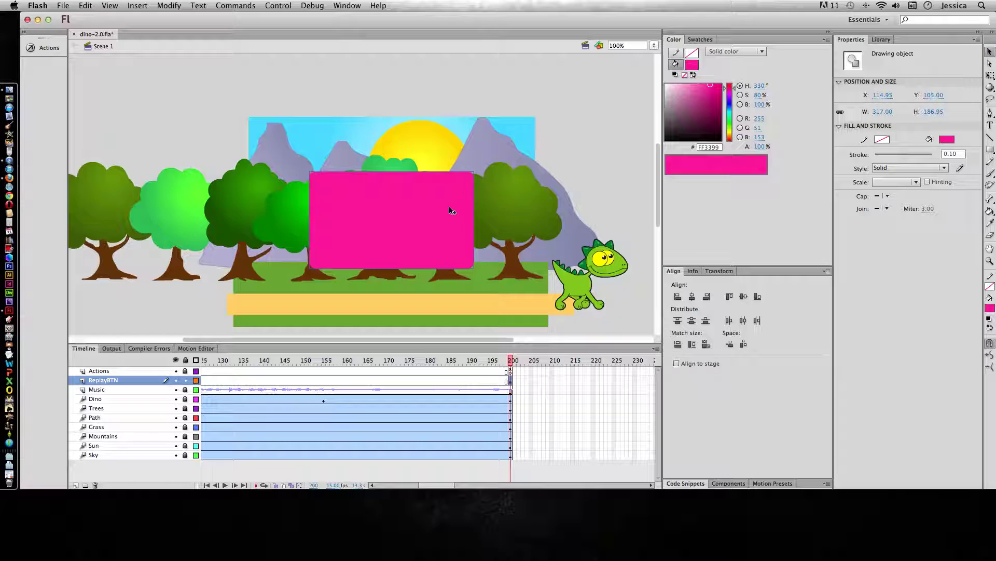
pyautogui.moveTo(450, 209)
pyautogui.mouseDown()
pyautogui.moveTo(438, 207)
pyautogui.moveTo(445, 211)
pyautogui.mouseUp()
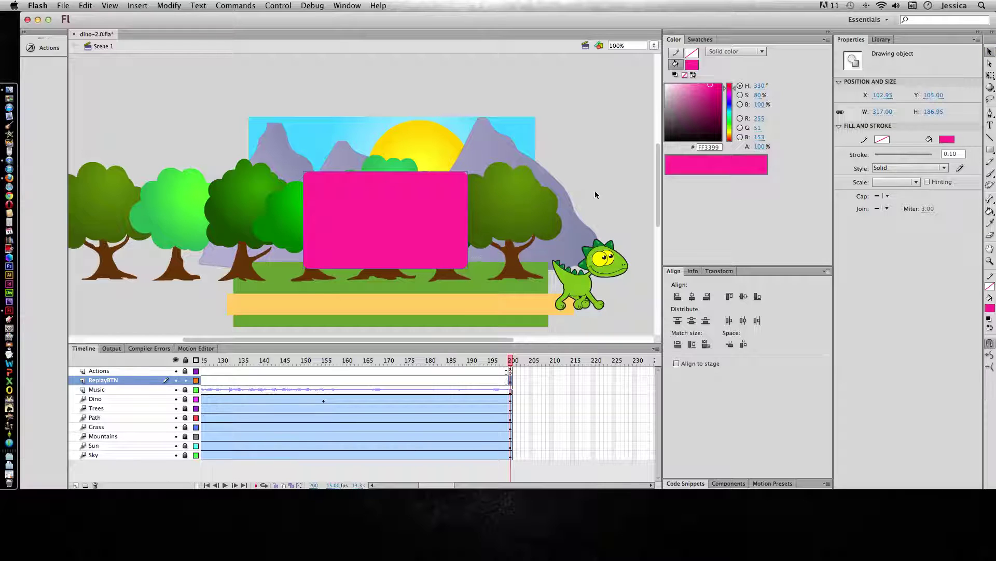
pyautogui.click(602, 184)
pyautogui.click(456, 215)
# Give the pink rectangle a white stroke
pyautogui.click(884, 140)
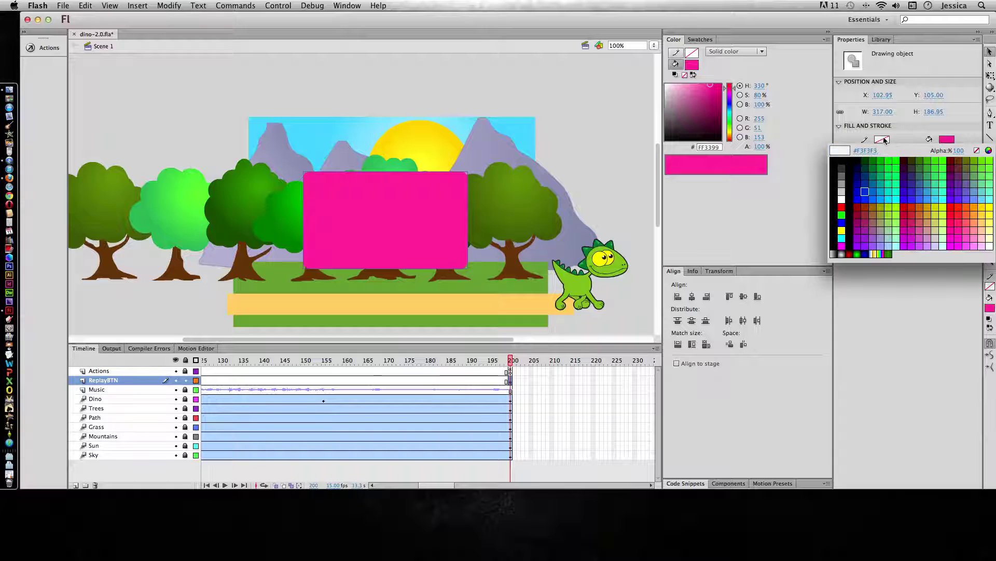
pyautogui.click(835, 209)
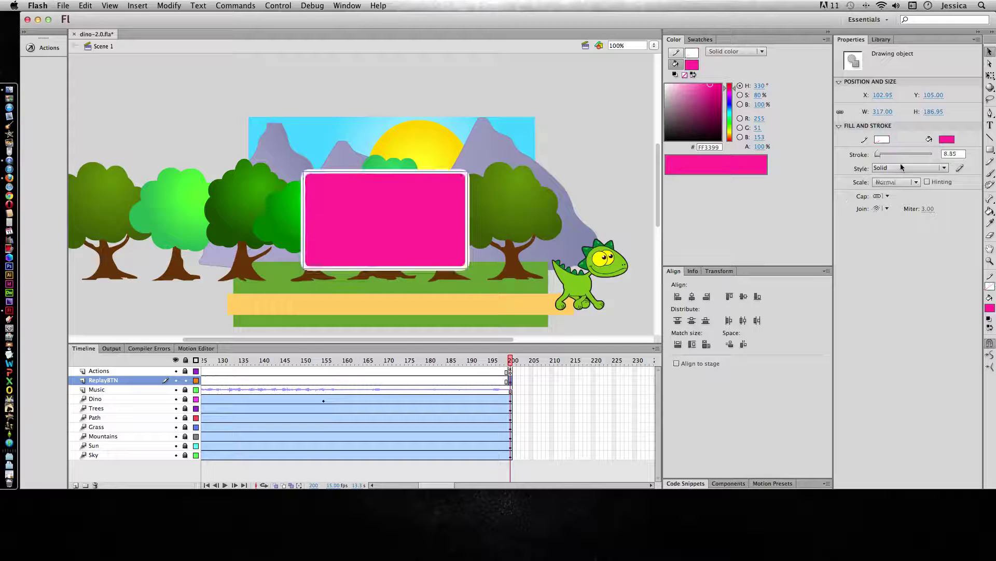
pyautogui.click(626, 166)
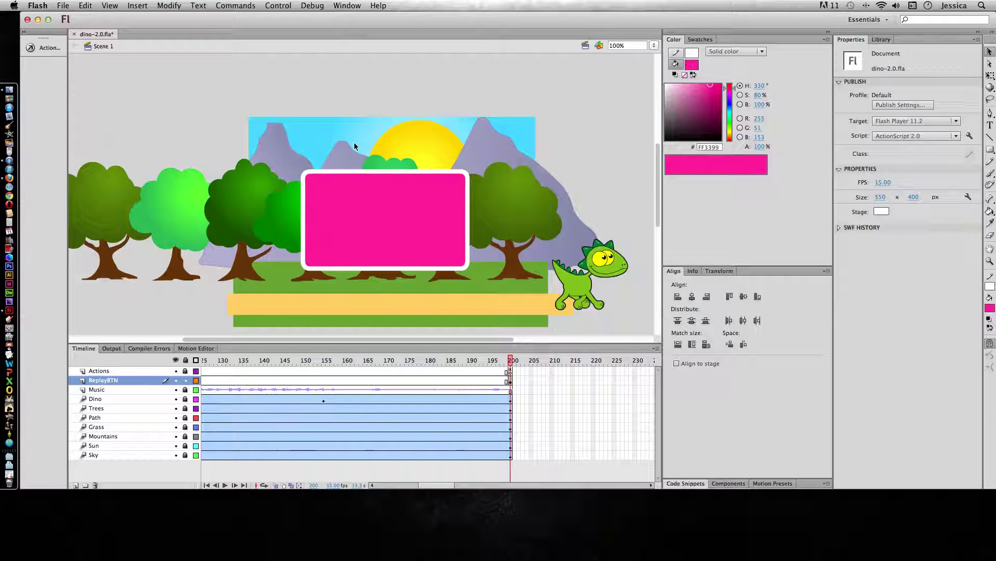
pyautogui.click(392, 236)
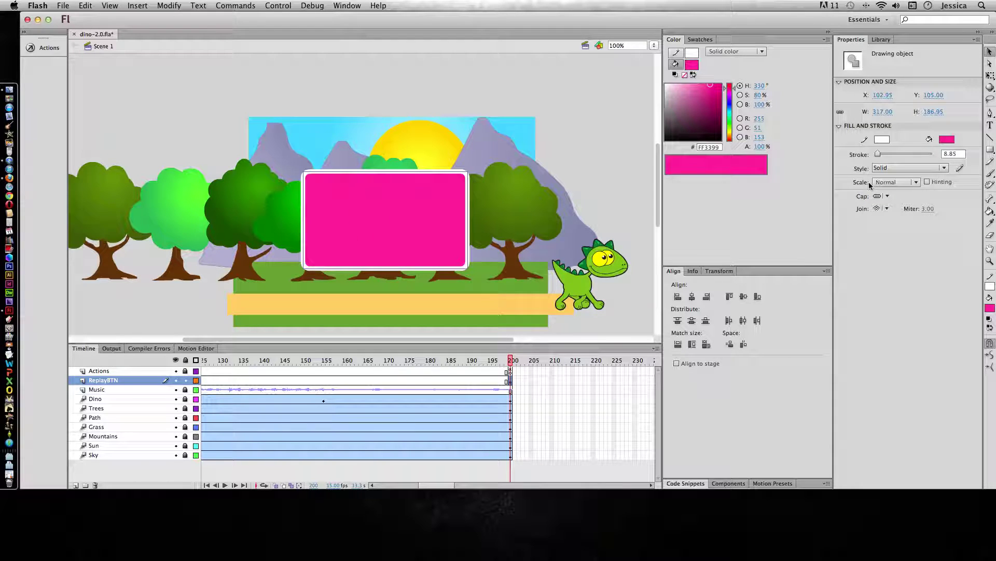
pyautogui.click(597, 191)
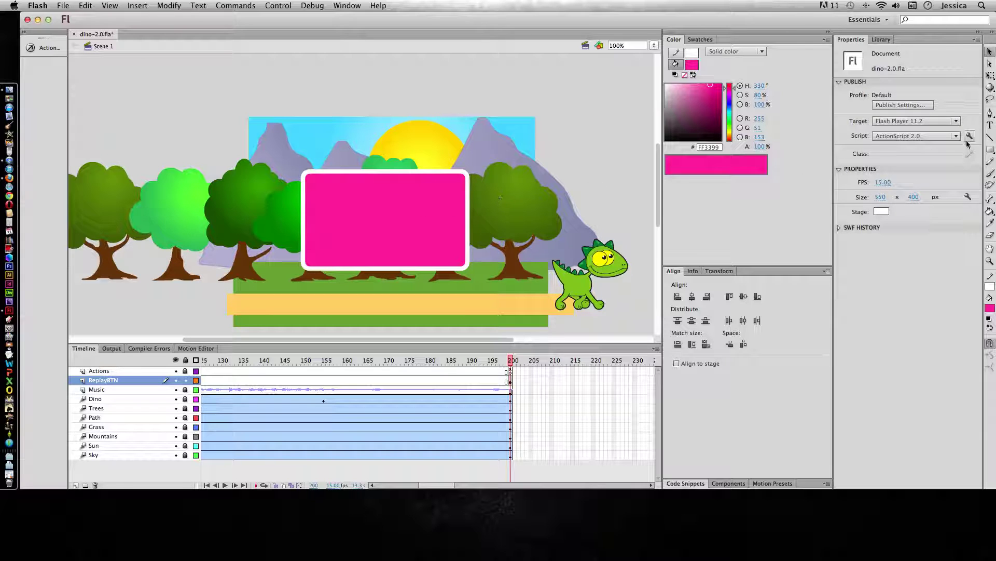
pyautogui.click(989, 126)
# Type 'Replay' on the button in white Chalkduster
pyautogui.click(961, 105)
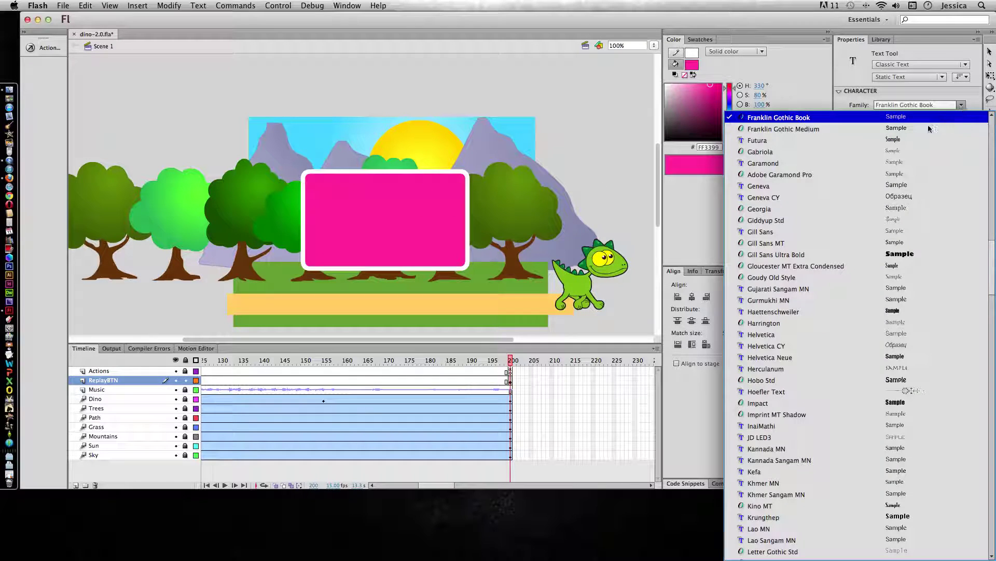
pyautogui.scroll(5, 845, 180)
pyautogui.scroll(6, 846, 180)
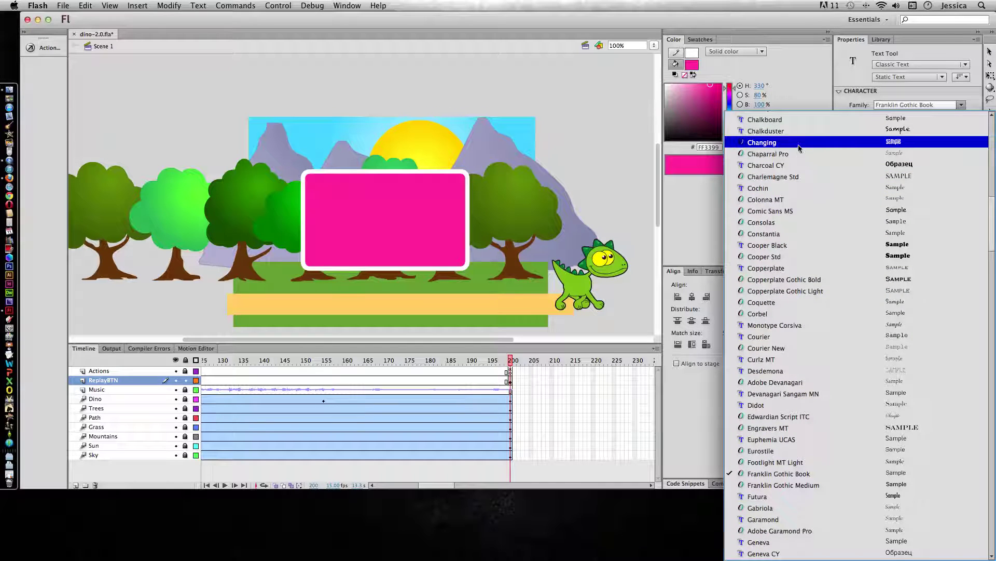
pyautogui.click(798, 133)
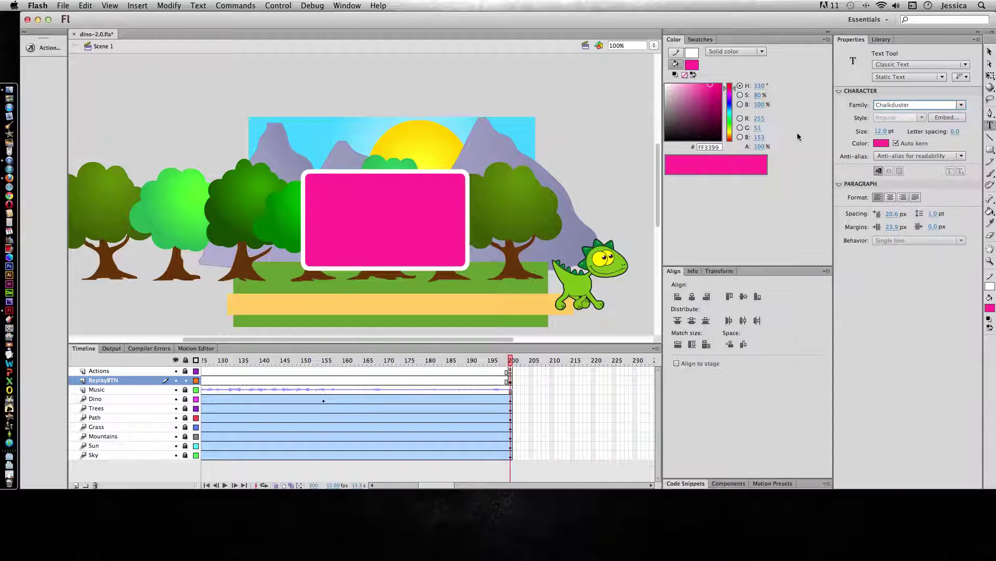
pyautogui.click(880, 143)
pyautogui.click(842, 202)
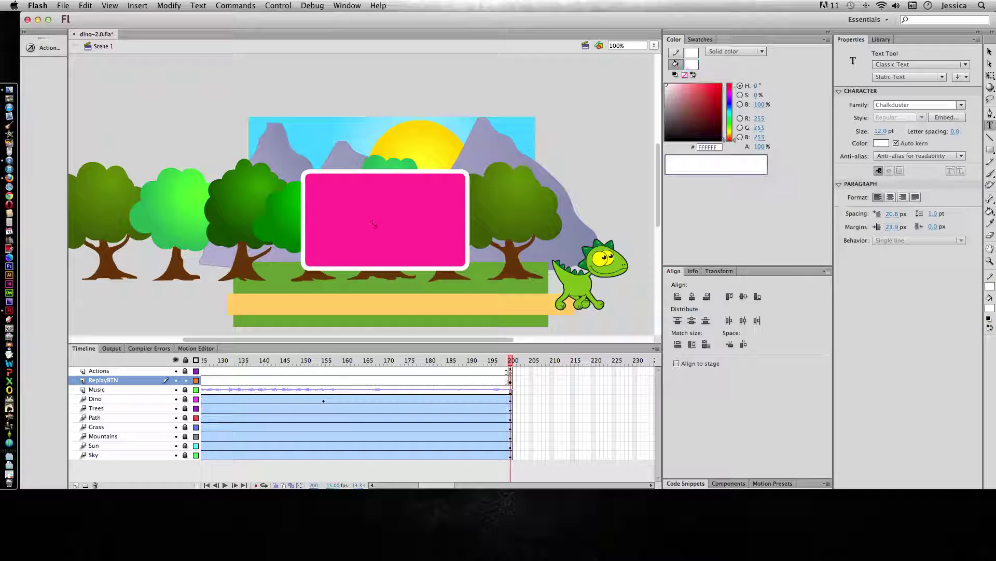
pyautogui.click(338, 233)
pyautogui.write('Replay')
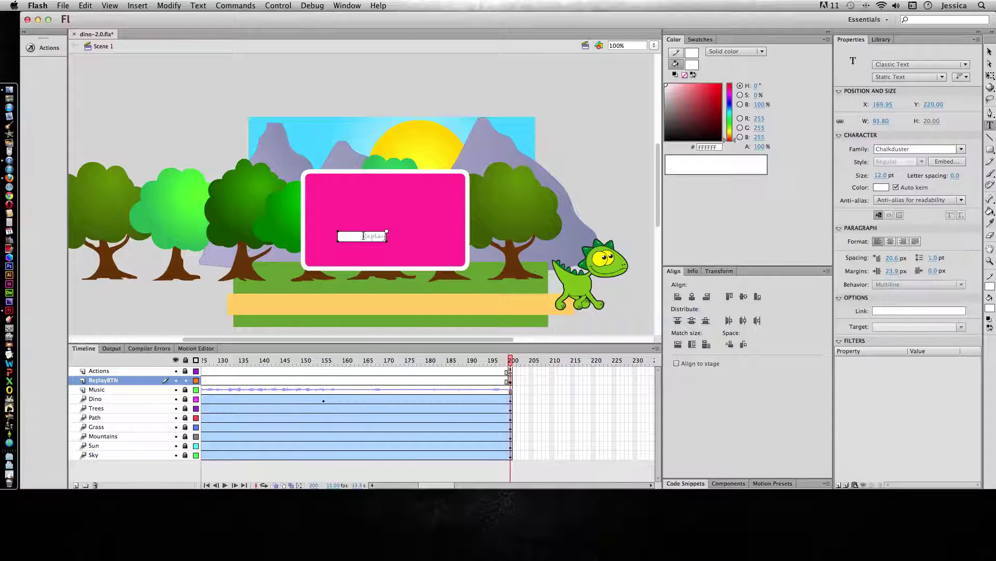
# Enlarge the Replay text to 77 pt and move it onto the pink button
pyautogui.moveTo(364, 236); pyautogui.dragTo(386, 236)
pyautogui.moveTo(881, 175)
pyautogui.mouseDown()
pyautogui.moveTo(905, 175)
pyautogui.moveTo(889, 174)
pyautogui.mouseUp()
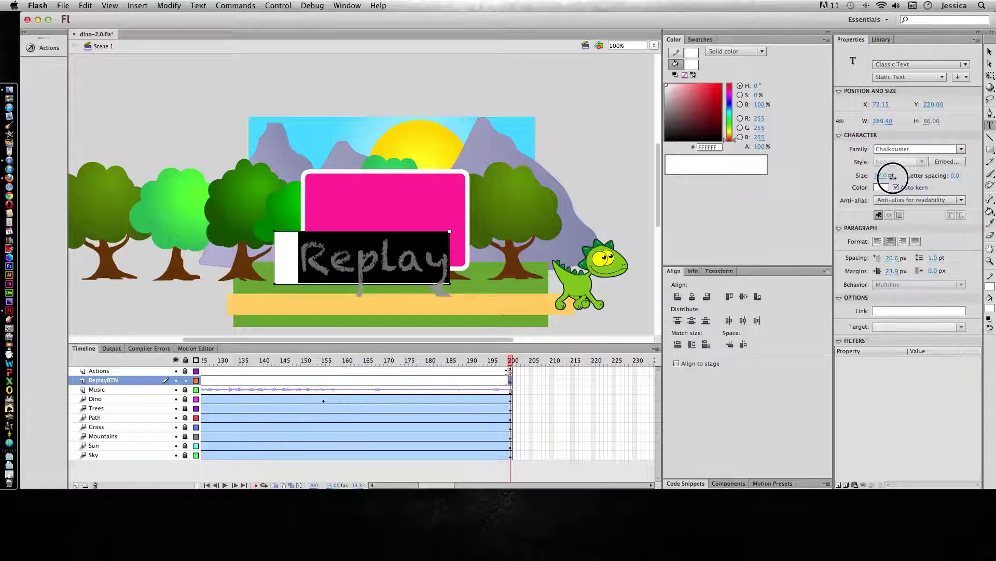
pyautogui.click(990, 52)
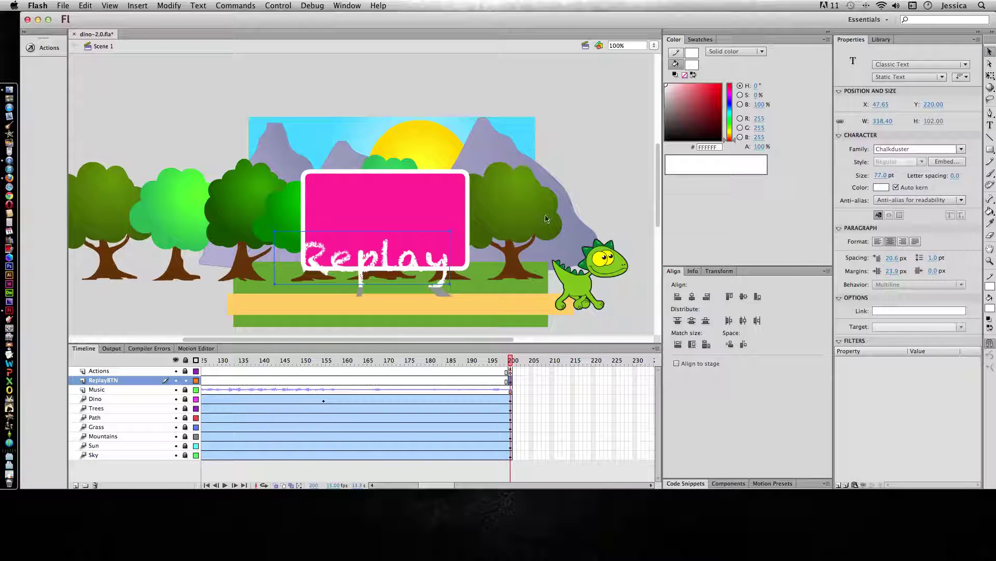
pyautogui.moveTo(409, 261); pyautogui.dragTo(423, 226)
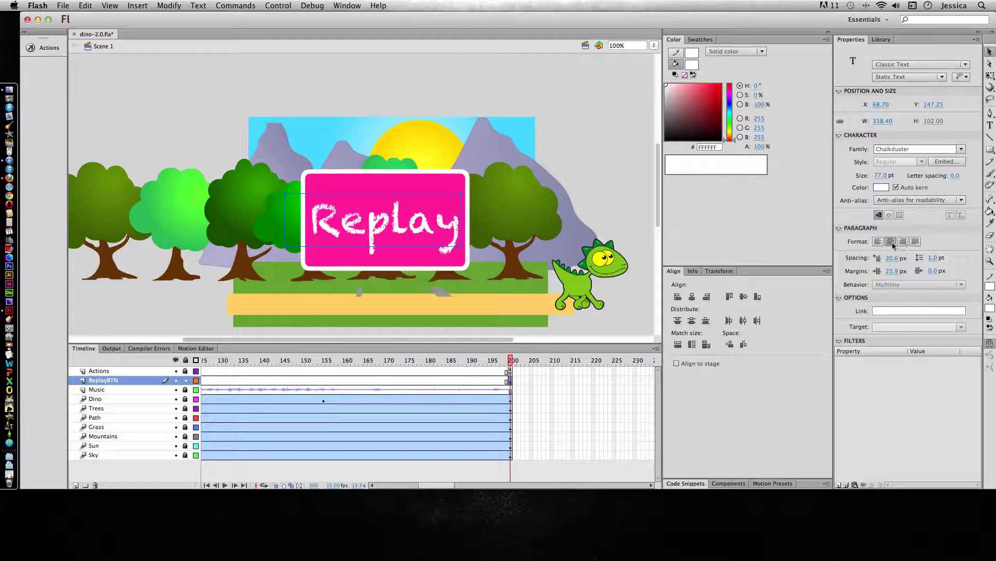
# Set the left margin and indent to 0, then centre the text on the button
pyautogui.click(893, 271)
pyautogui.write('0')
pyautogui.press('Return')
pyautogui.click(890, 258)
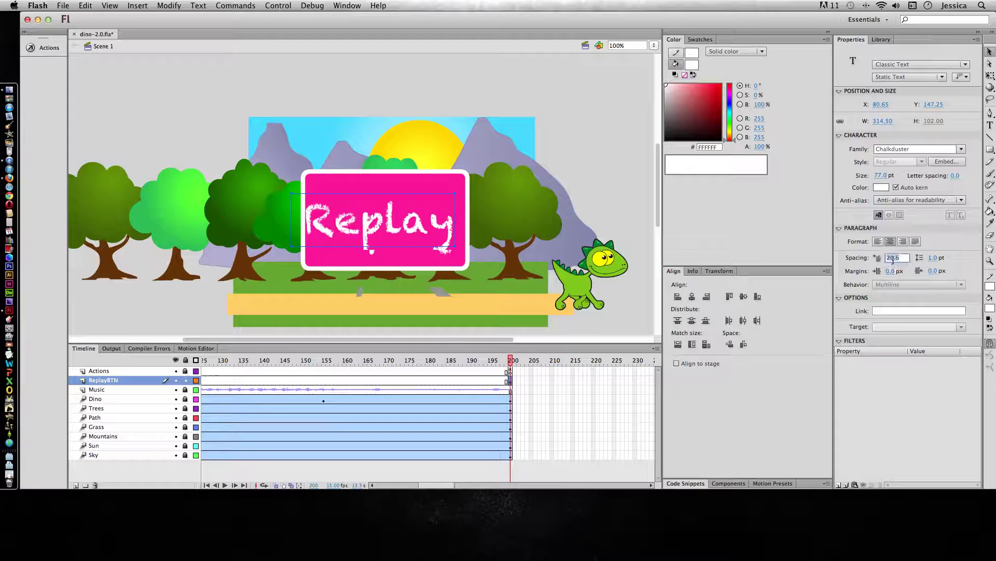
pyautogui.write('0')
pyautogui.press('Return')
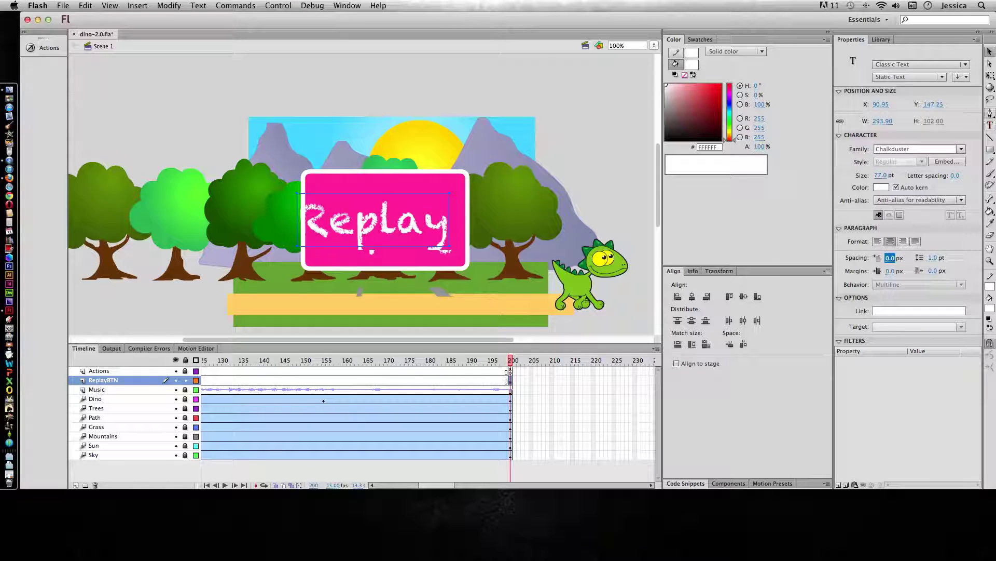
pyautogui.moveTo(369, 230); pyautogui.dragTo(380, 222)
# Select the Replay text and pink rectangle together and start Convert to Symbol
pyautogui.click(559, 325)
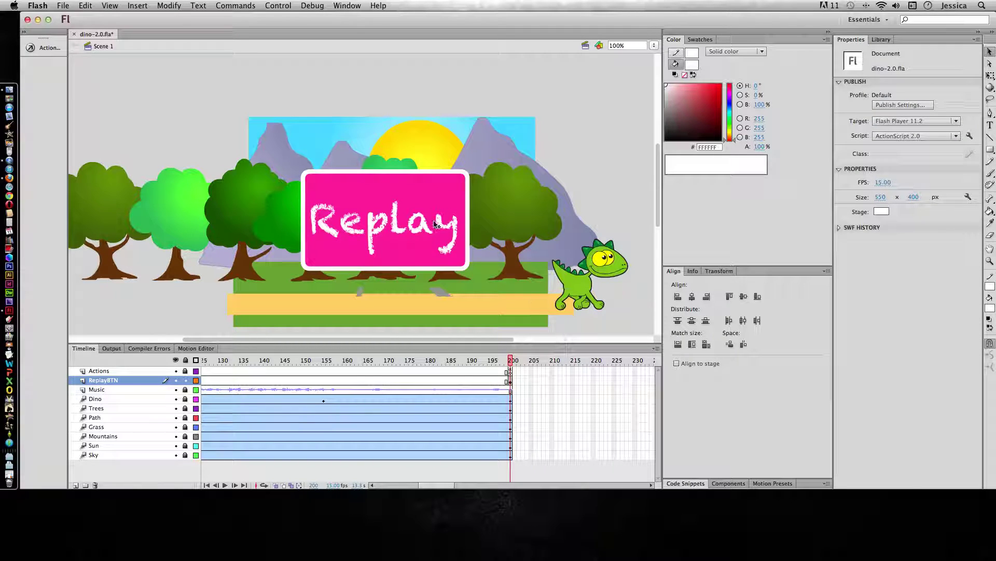
pyautogui.click(390, 223)
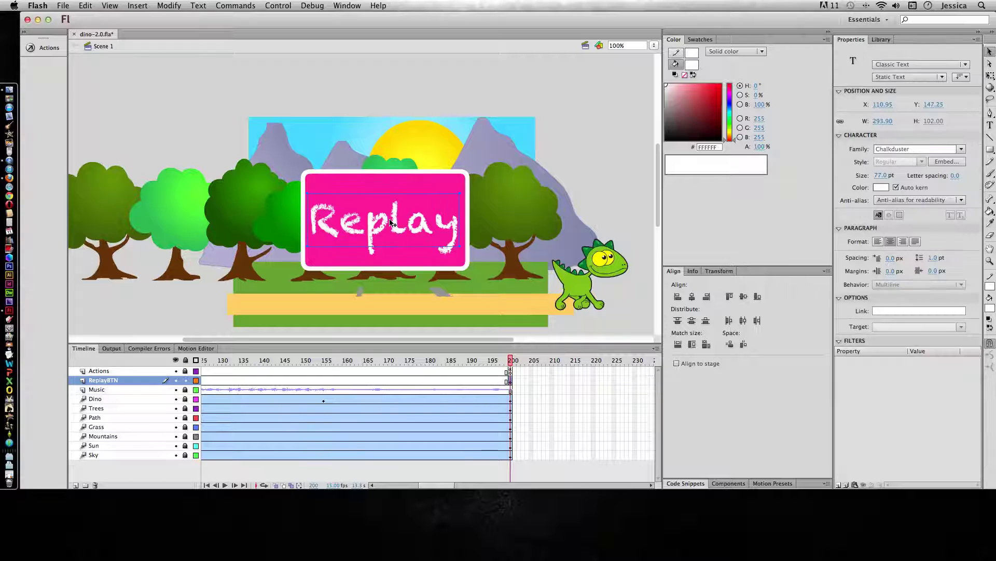
pyautogui.keyDown('shift'); pyautogui.click(388, 182); pyautogui.keyUp('shift')
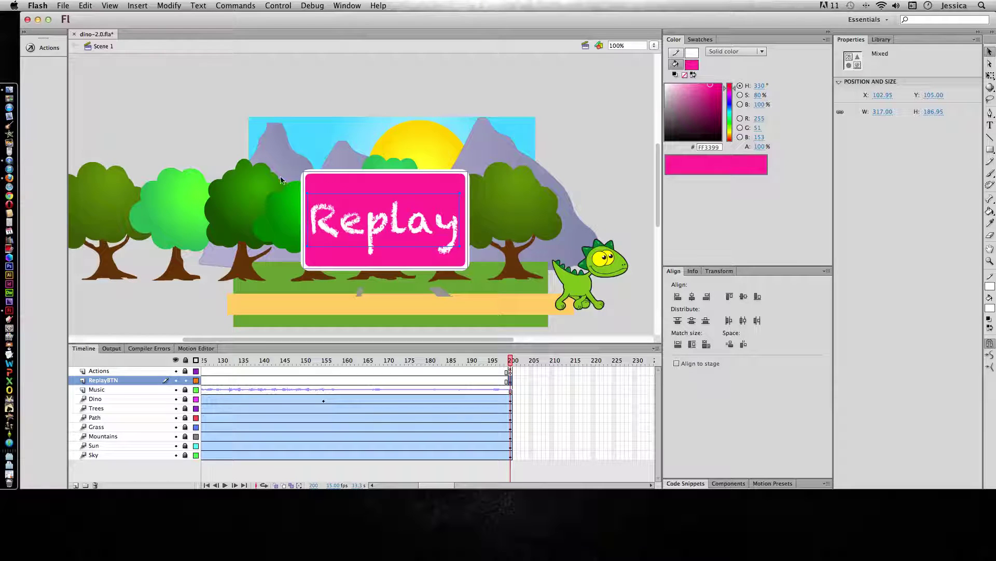
pyautogui.click(169, 6)
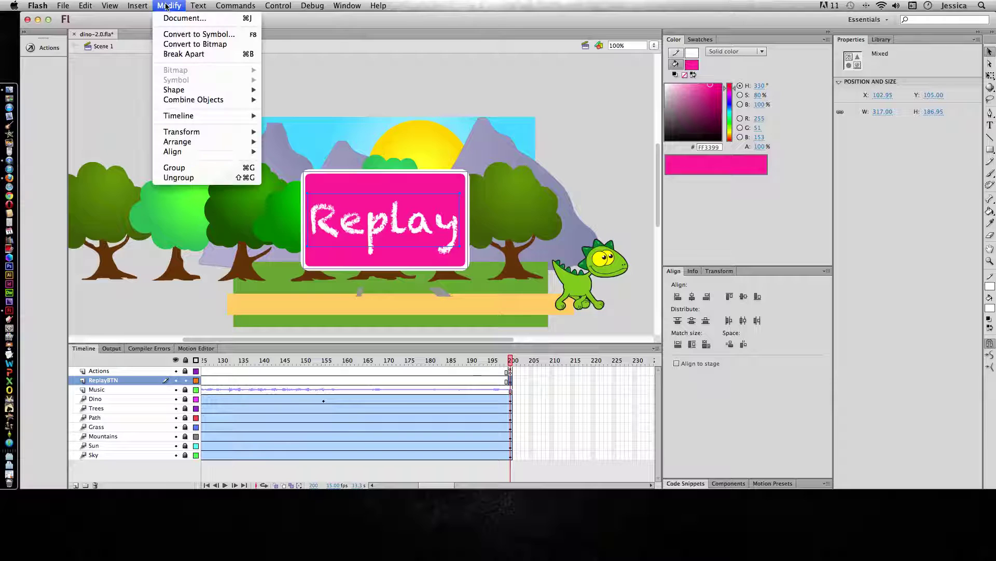
pyautogui.click(189, 34)
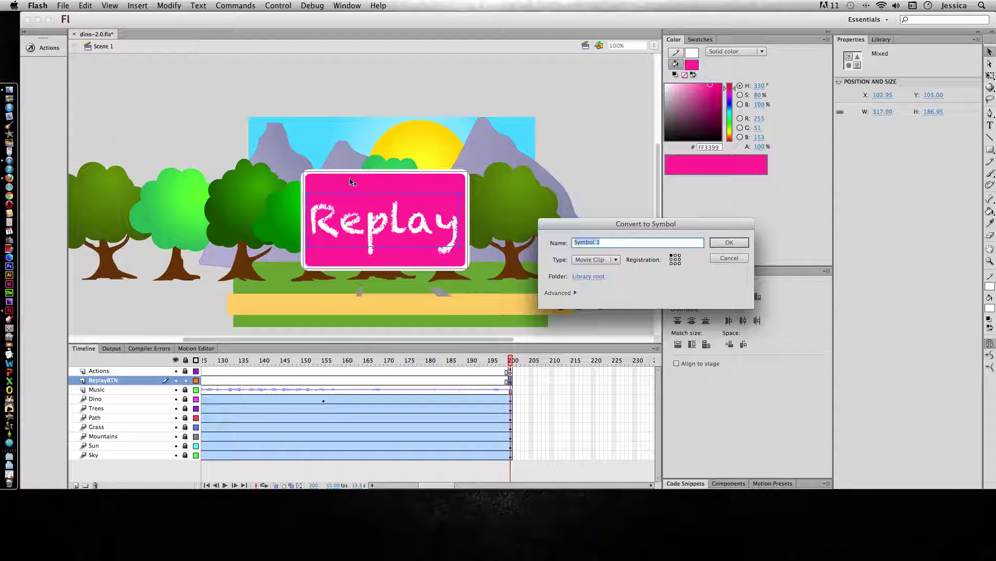
# Make it a Button symbol named btnReplay and confirm
pyautogui.click(595, 260)
pyautogui.click(589, 275)
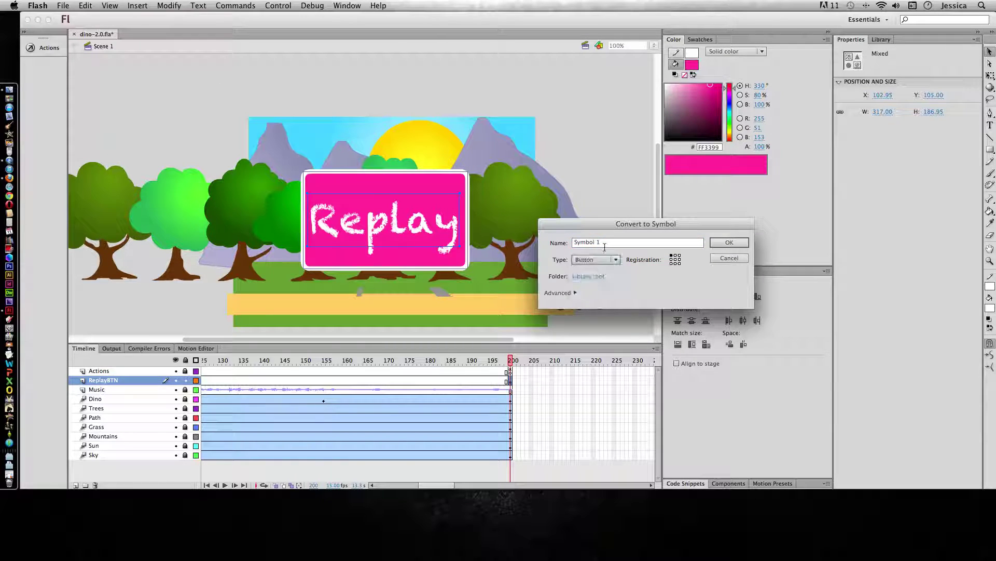
pyautogui.tripleClick(604, 242)
pyautogui.write('btnReplay')
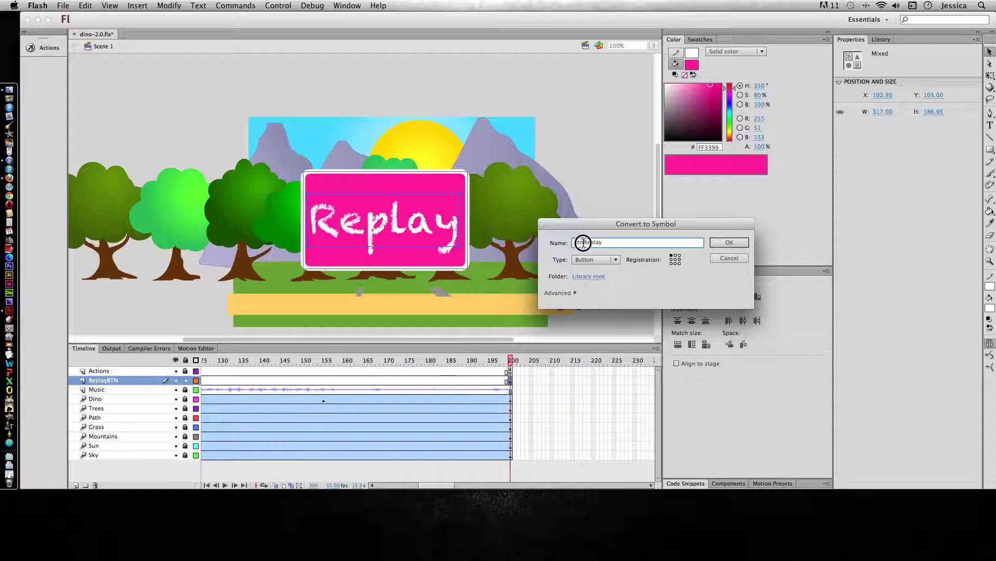
pyautogui.moveTo(584, 242); pyautogui.dragTo(566, 246)
pyautogui.click(582, 242)
pyautogui.click(585, 242)
pyautogui.moveTo(586, 242); pyautogui.dragTo(609, 244)
pyautogui.click(724, 243)
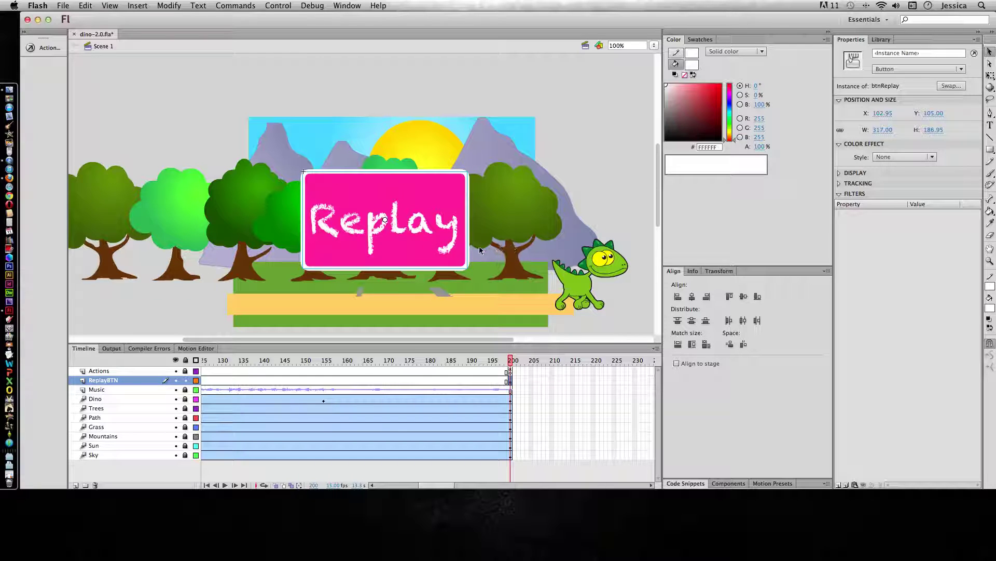
# Show the Library, open btnReplay to see its states, then return to Scene 1
pyautogui.click(881, 39)
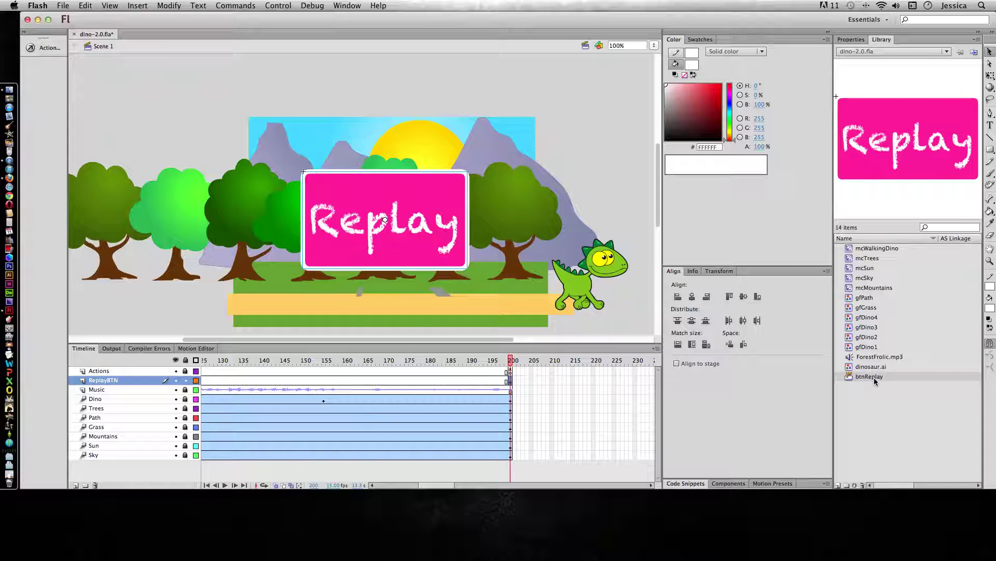
pyautogui.doubleClick(848, 377)
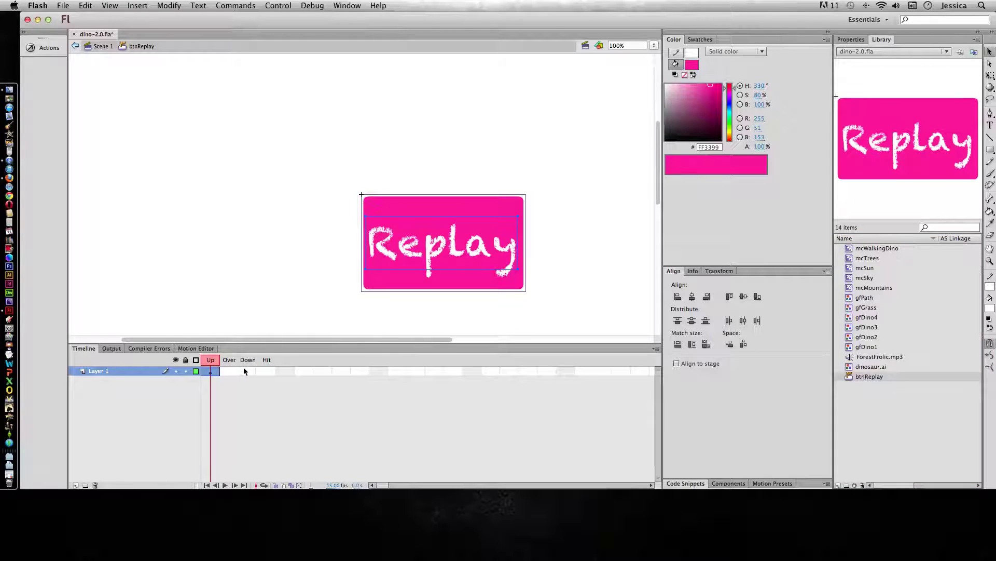
pyautogui.click(76, 46)
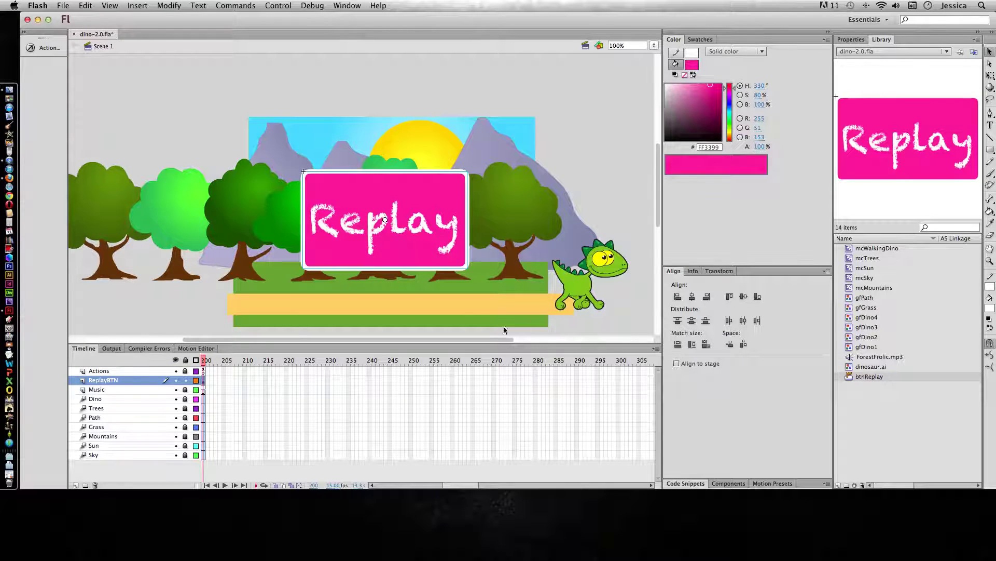
pyautogui.click(413, 257)
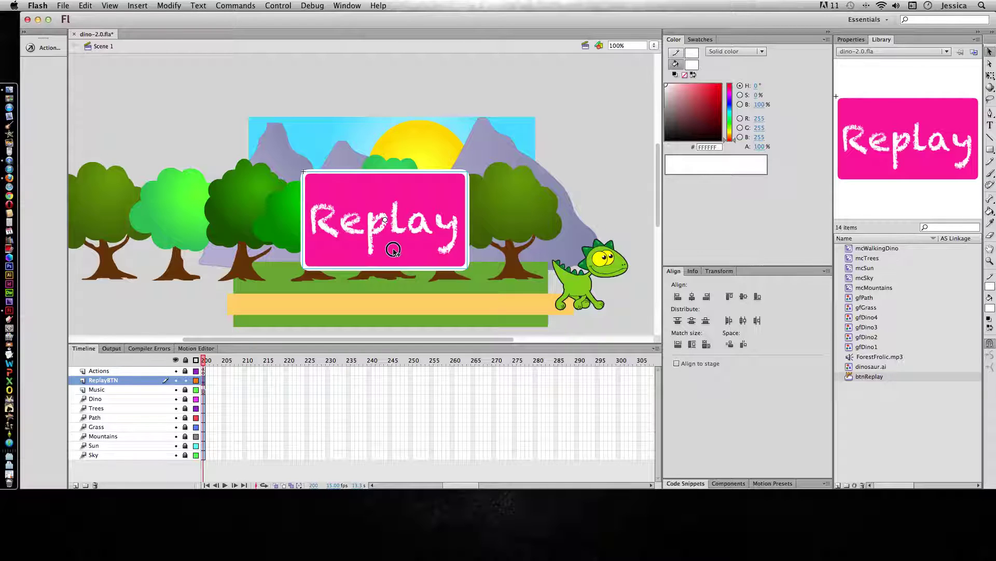
# Inside btnReplay, insert a keyframe on the Over frame
pyautogui.doubleClick(394, 252)
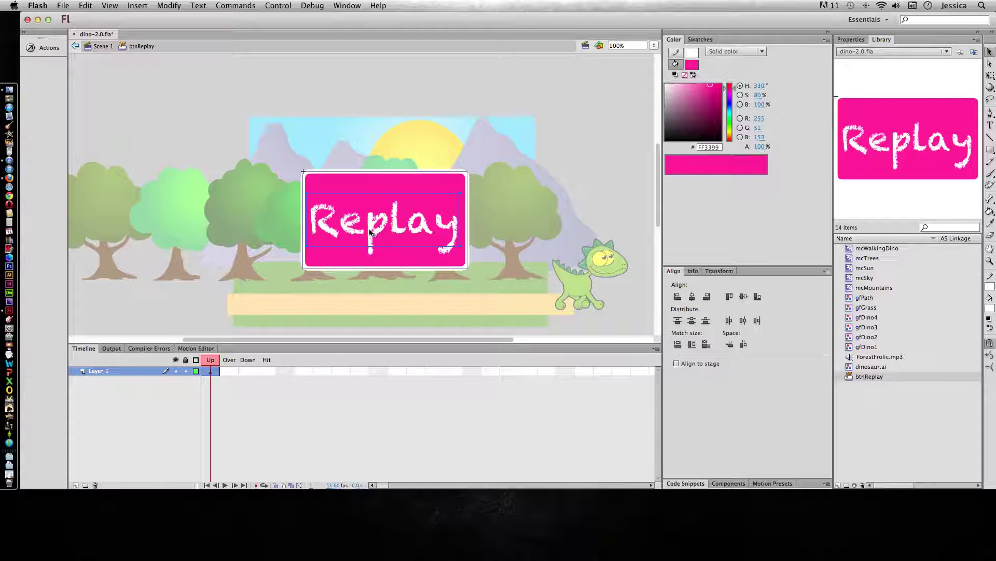
pyautogui.click(228, 371)
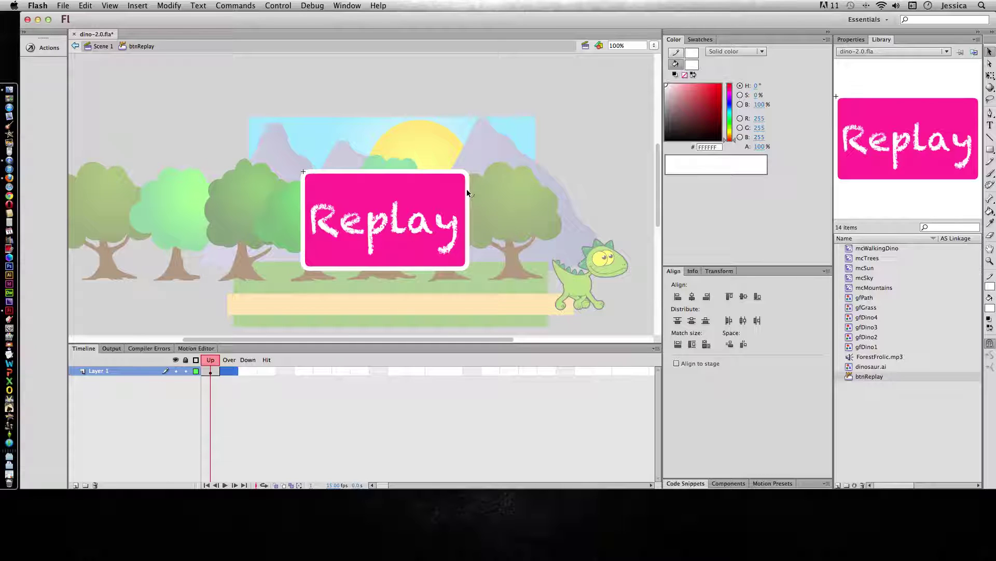
pyautogui.hscroll(2, 466, 189)
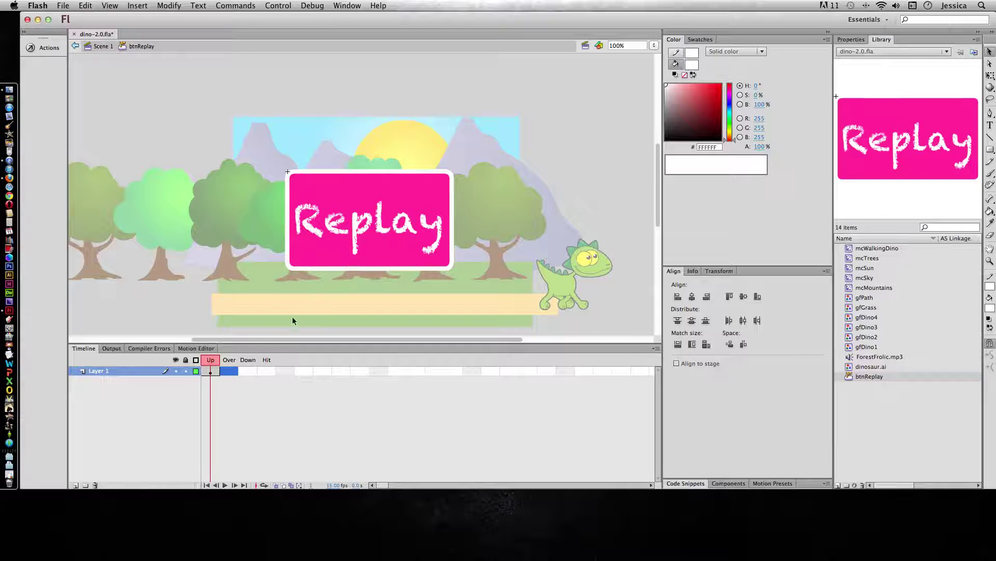
pyautogui.click(234, 373)
pyautogui.click(134, 6)
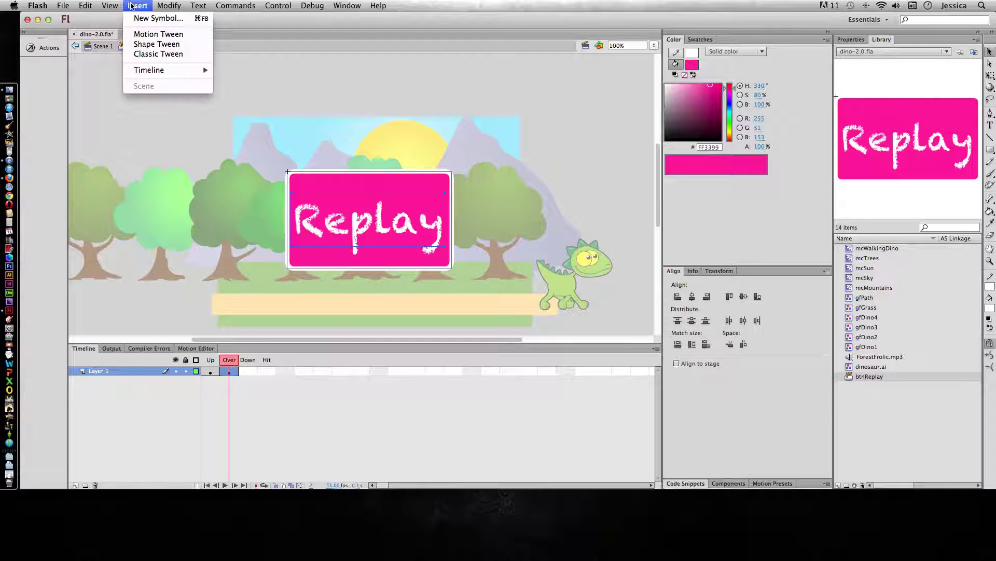
pyautogui.moveTo(161, 72)
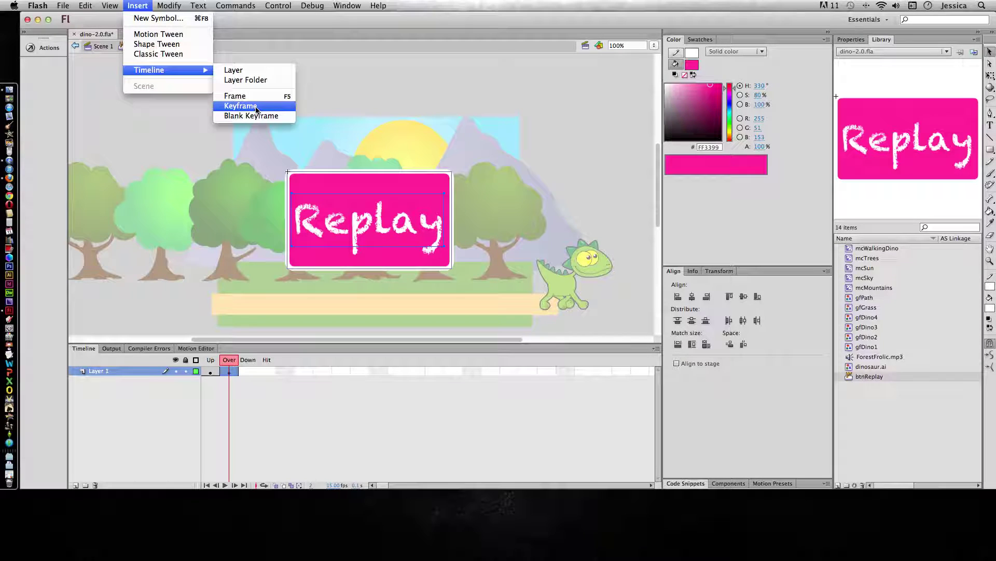
pyautogui.click(229, 374)
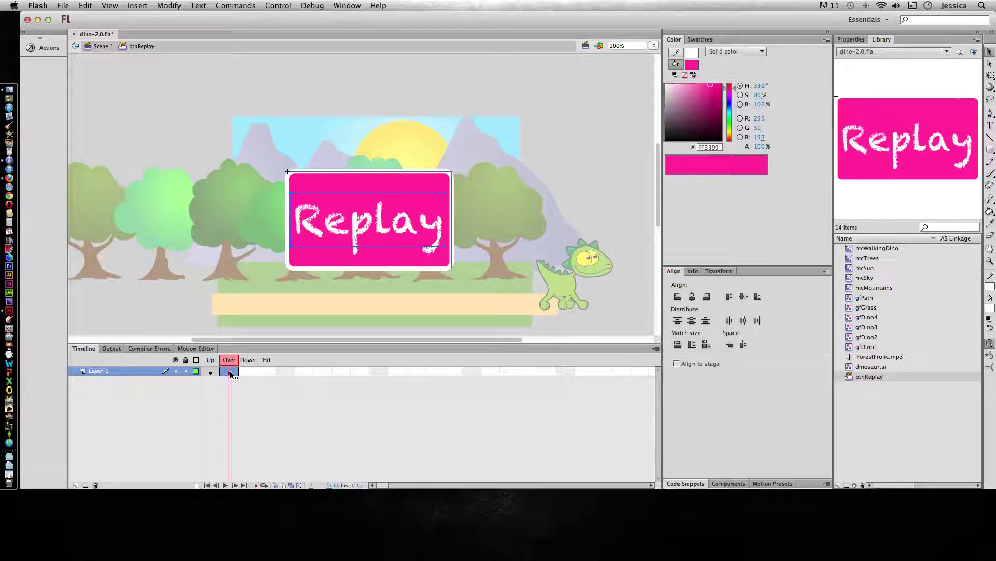
# Change the Over-state background fill to #56A138 green
pyautogui.click(570, 186)
pyautogui.click(730, 124)
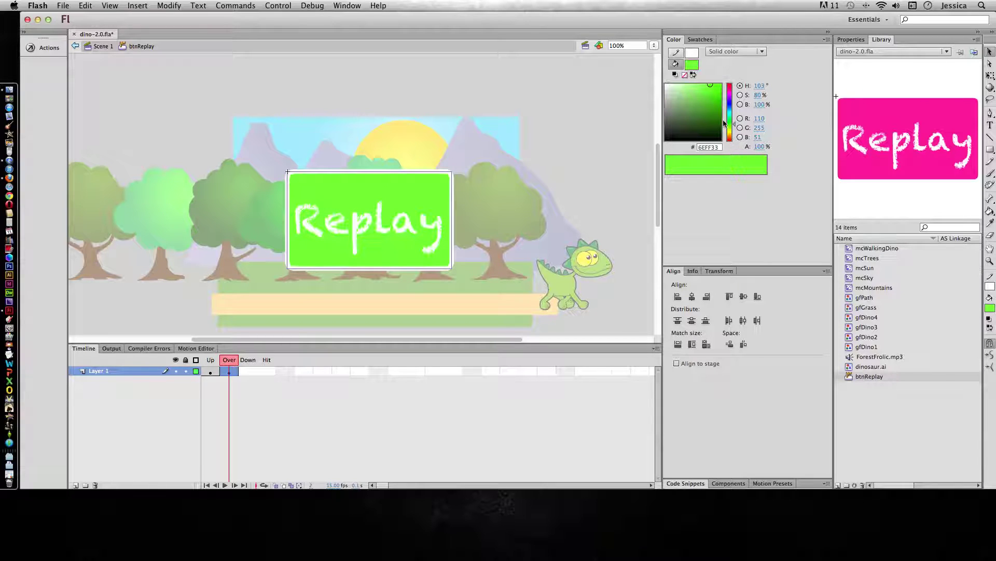
pyautogui.moveTo(710, 106); pyautogui.dragTo(703, 104)
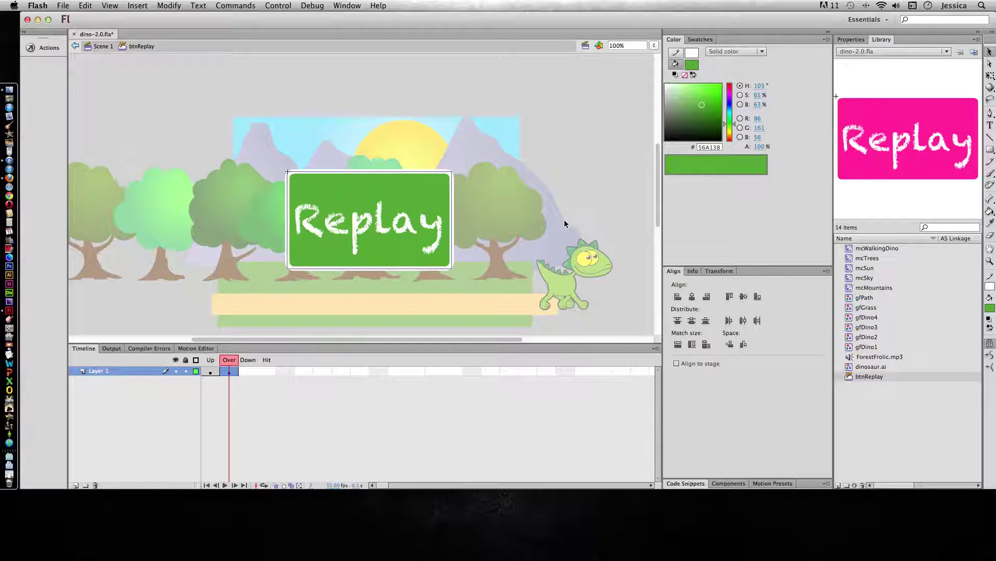
# Add a Down-state keyframe to btnReplay and recolour its background teal (#13A4B1)
pyautogui.click(248, 371)
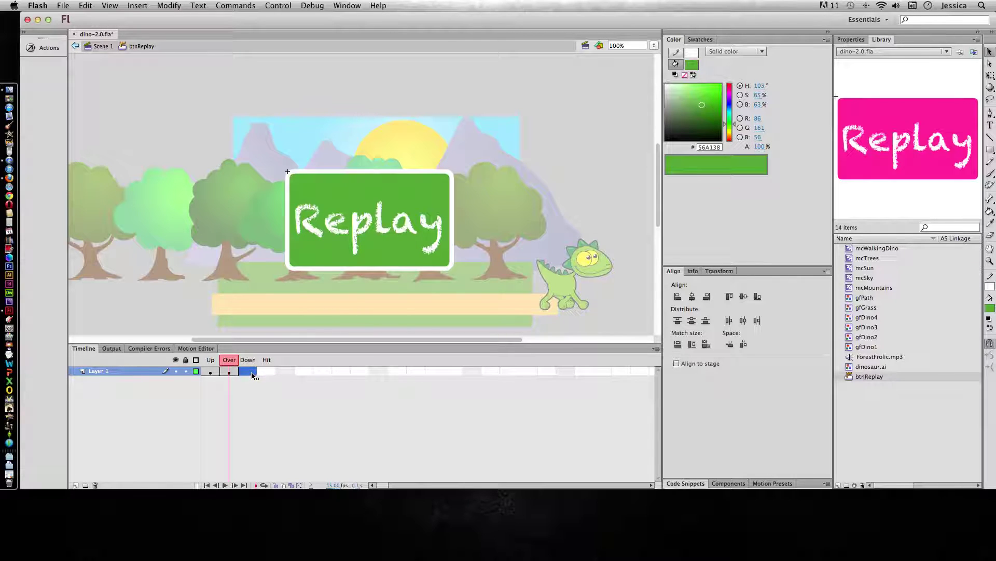
pyautogui.press('F6')
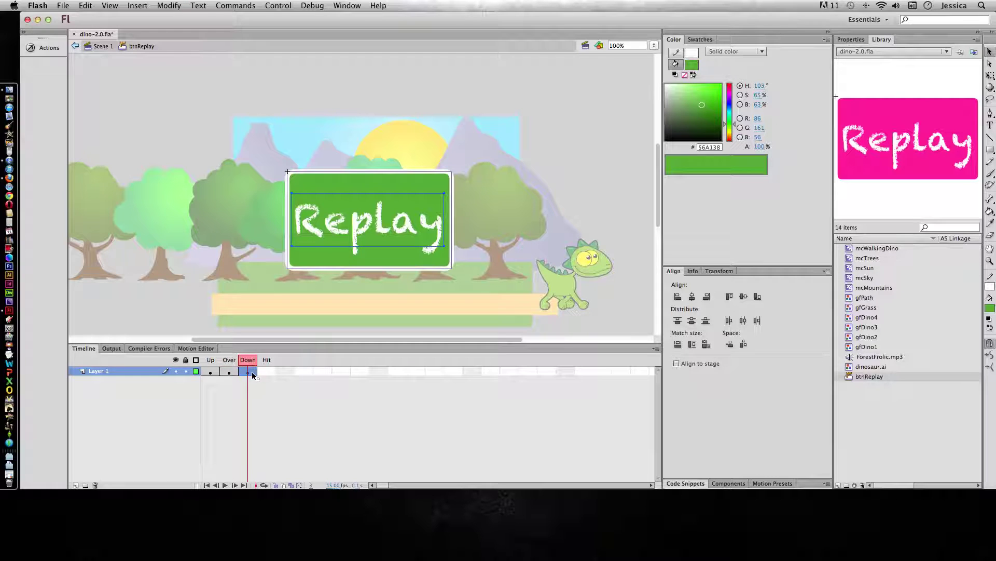
pyautogui.click(581, 171)
pyautogui.click(387, 187)
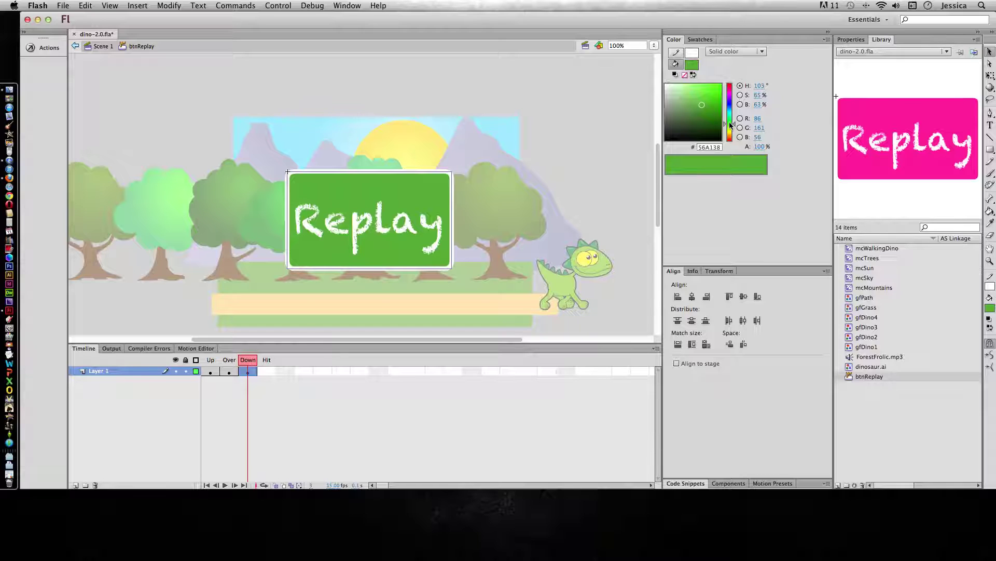
pyautogui.moveTo(731, 125)
pyautogui.mouseDown()
pyautogui.moveTo(730, 104)
pyautogui.moveTo(715, 101)
pyautogui.mouseUp()
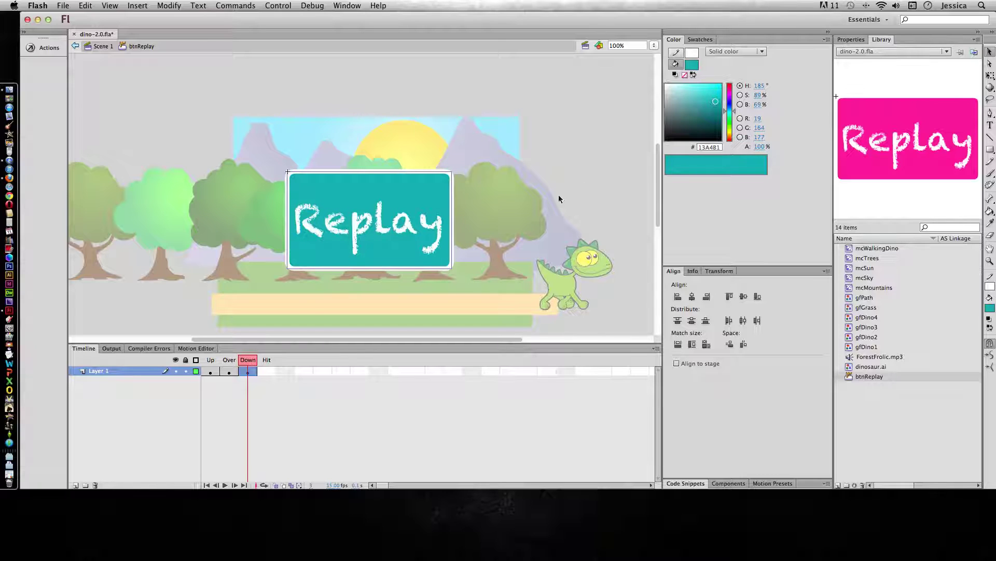
pyautogui.click(268, 372)
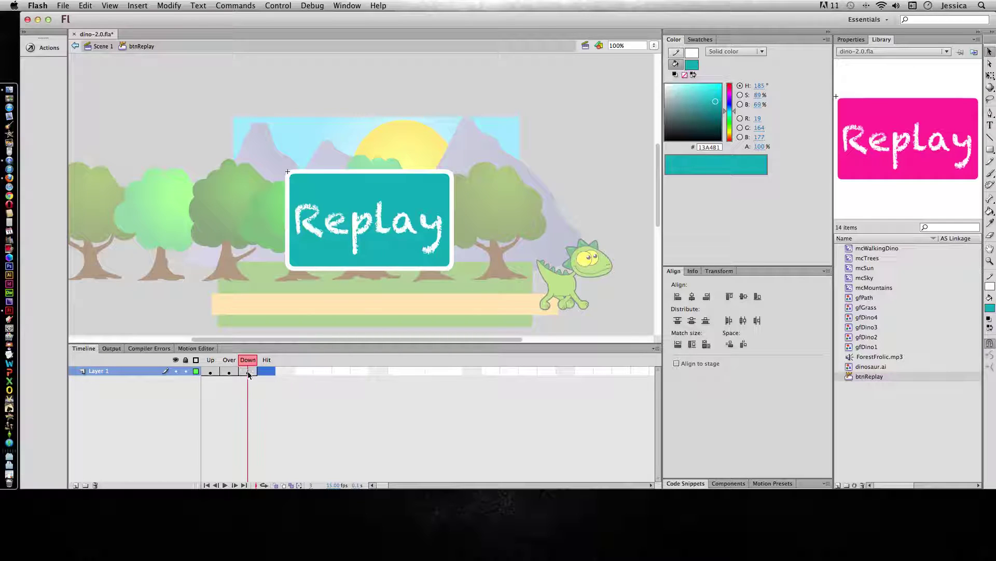
# In Scene 1, turn on Enable Simple Buttons and try the Replay button on stage
pyautogui.click(76, 46)
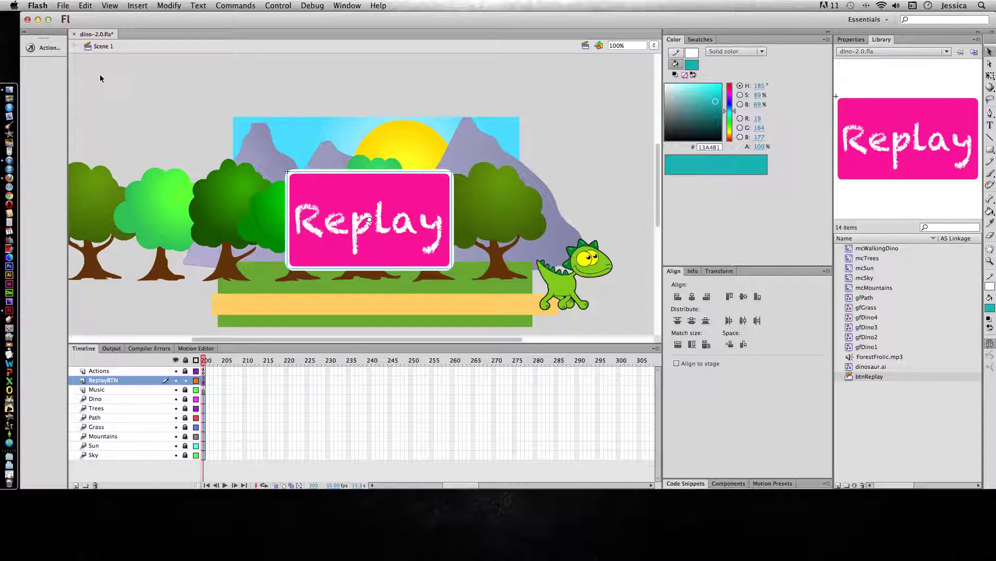
pyautogui.click(278, 5)
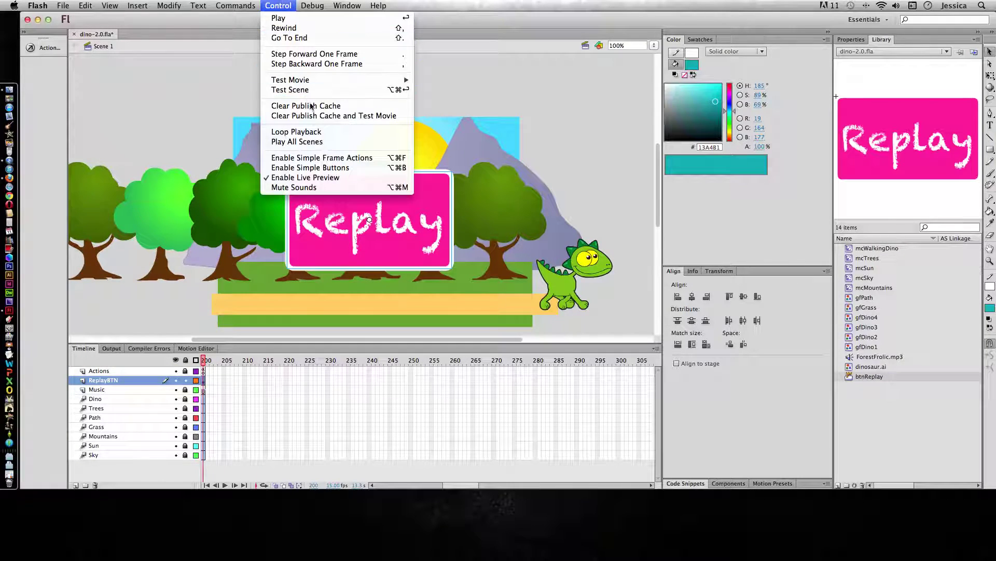
pyautogui.click(311, 167)
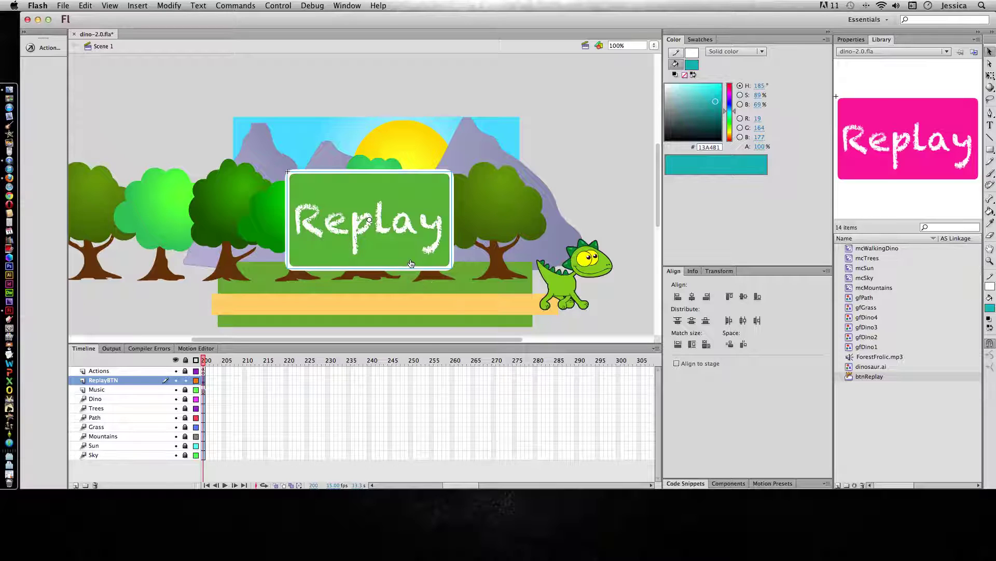
pyautogui.click(384, 246)
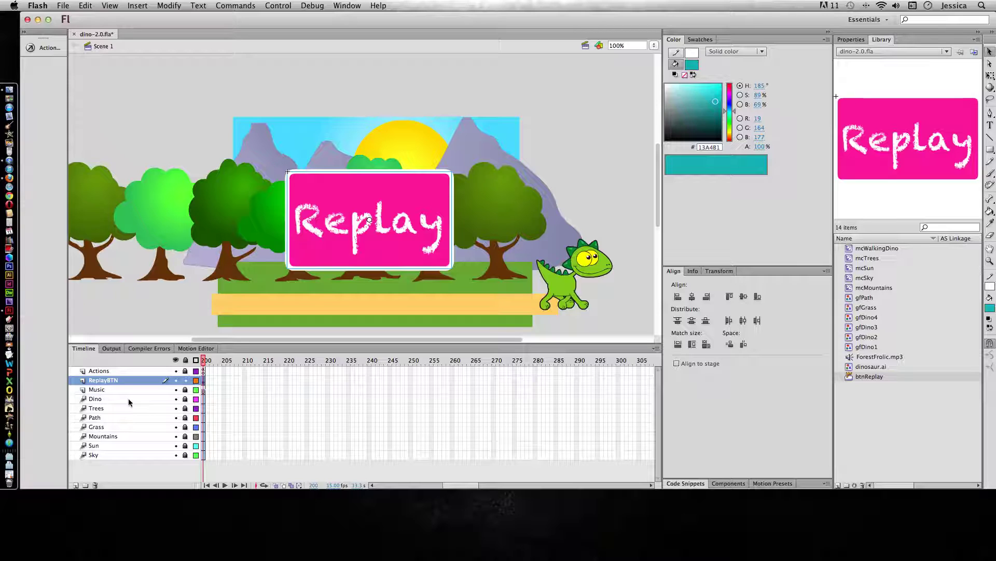
# Save dino-2.0.fla with Cmd+S
pyautogui.press('super+s')
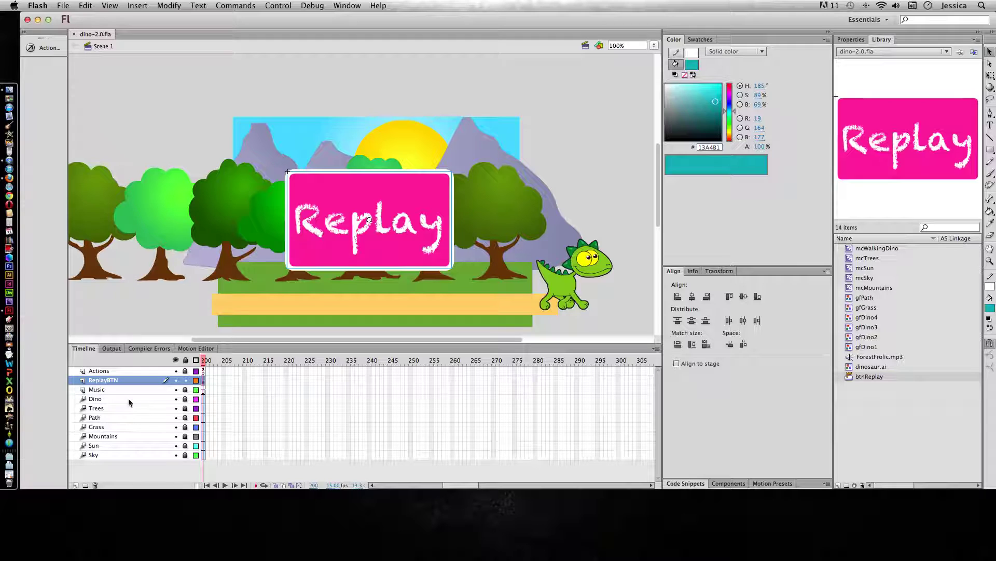